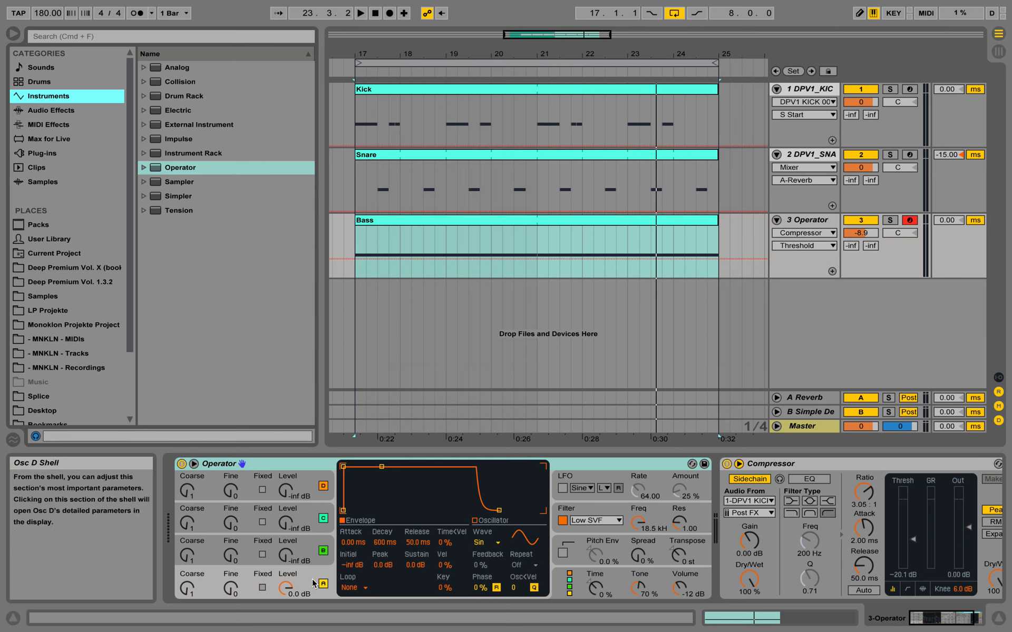
Review the waveform choices for oscillator A and keep its sine wave
click(285, 588)
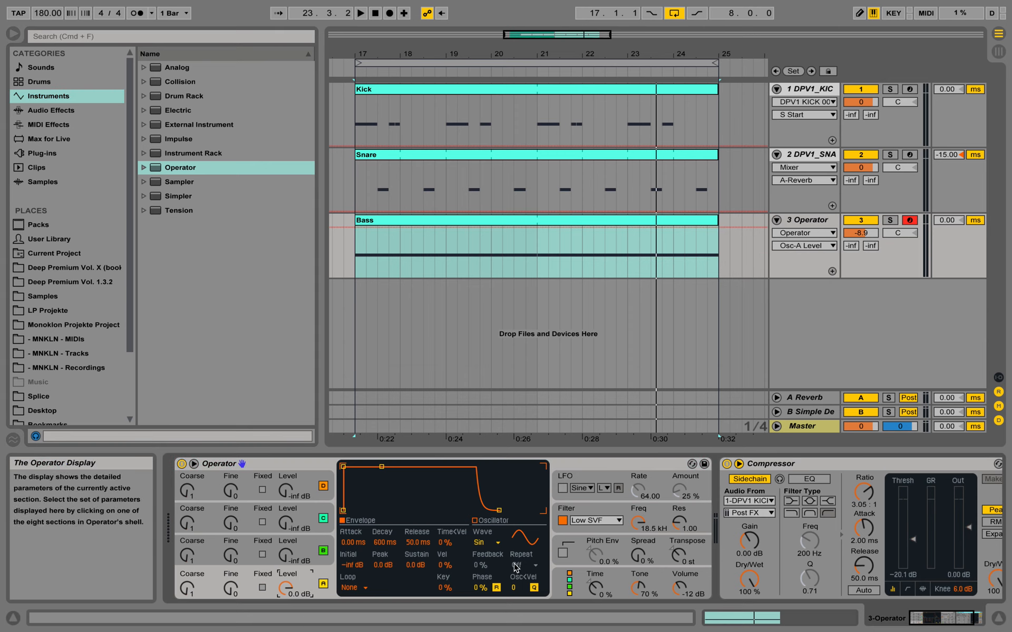
click(487, 542)
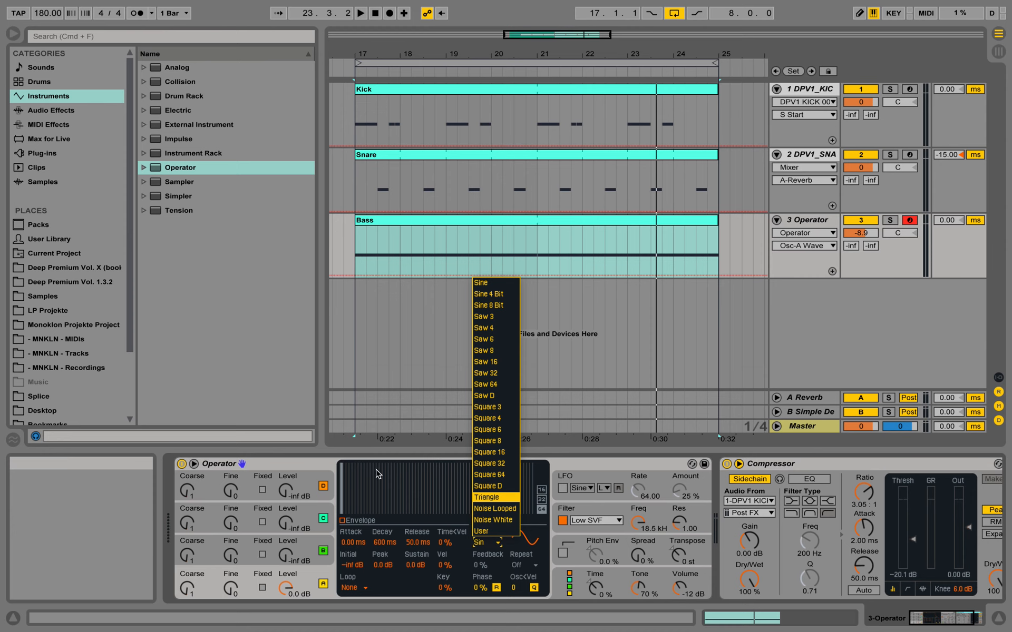
click(320, 463)
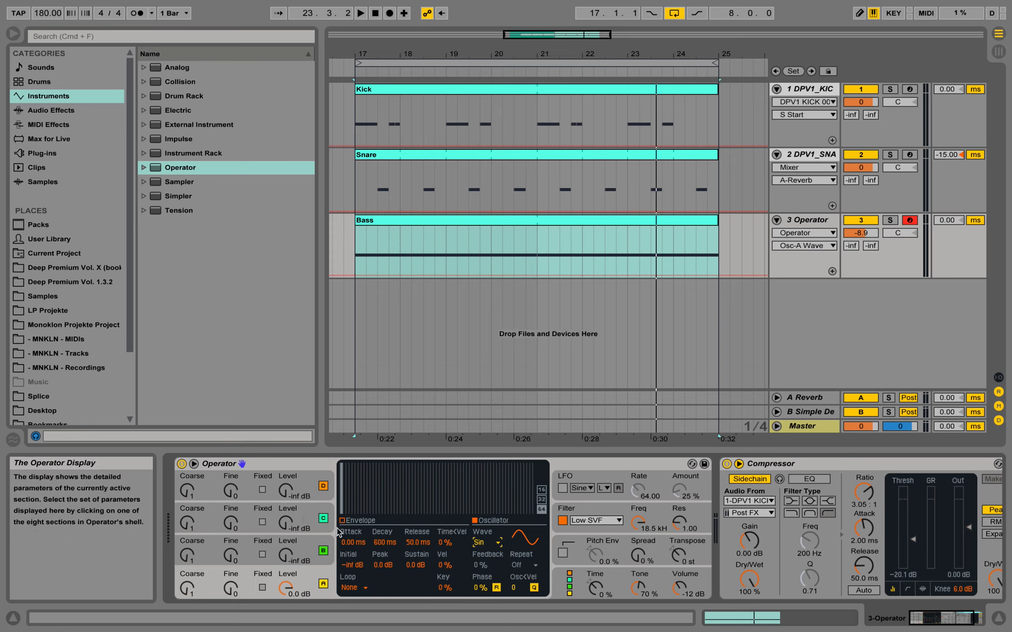
Switch Operator's algorithm to the one with all four oscillators side by side in parallel, and return to oscillator A's settings
click(569, 584)
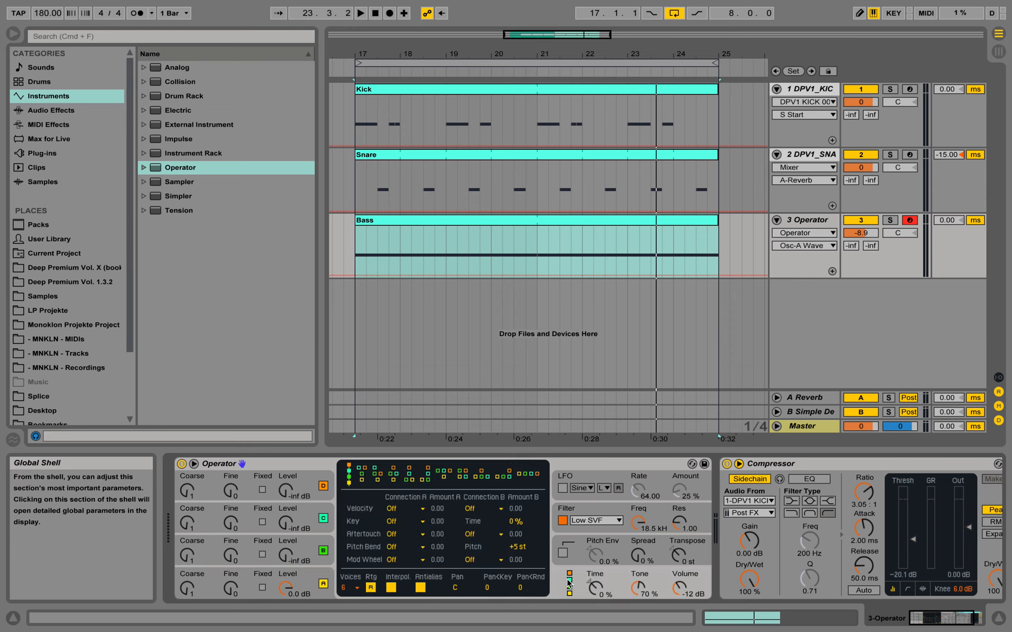
click(524, 480)
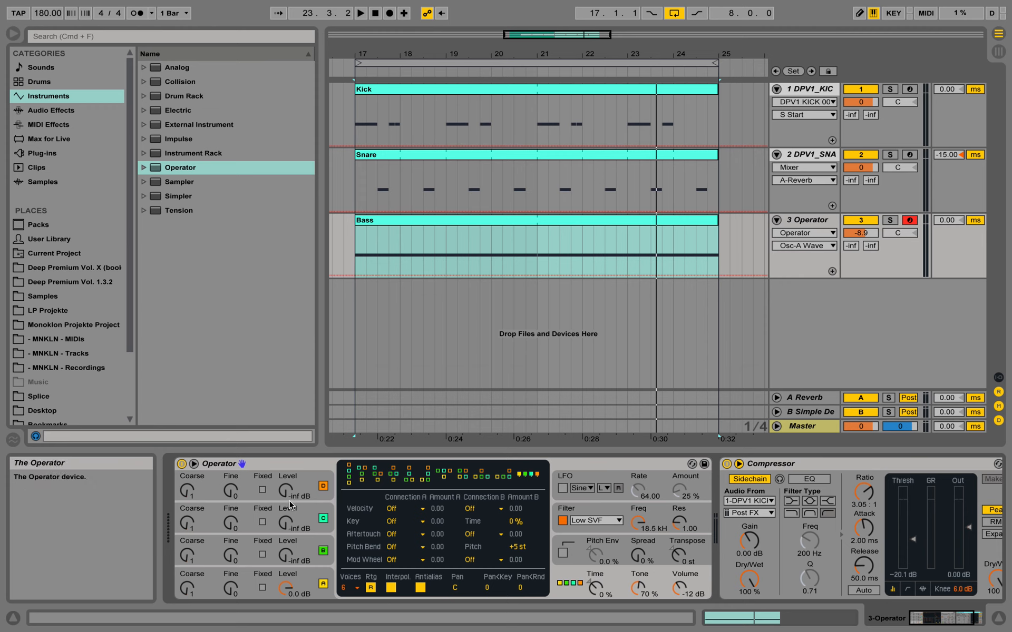
click(307, 582)
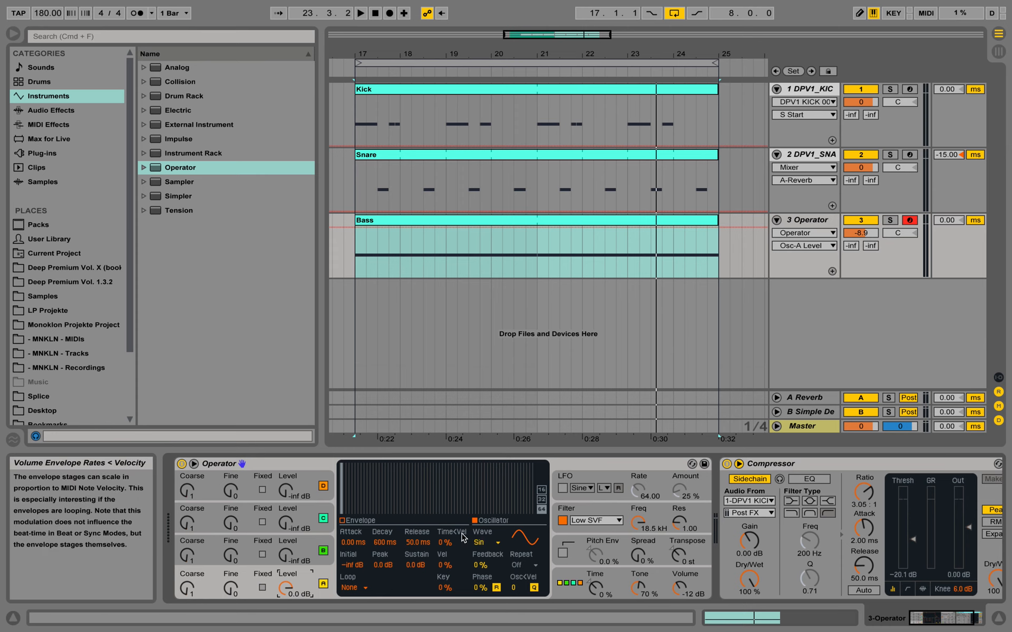
Give oscillator B the Square 32 waveform and raise its output level to -7.8 dB
click(311, 551)
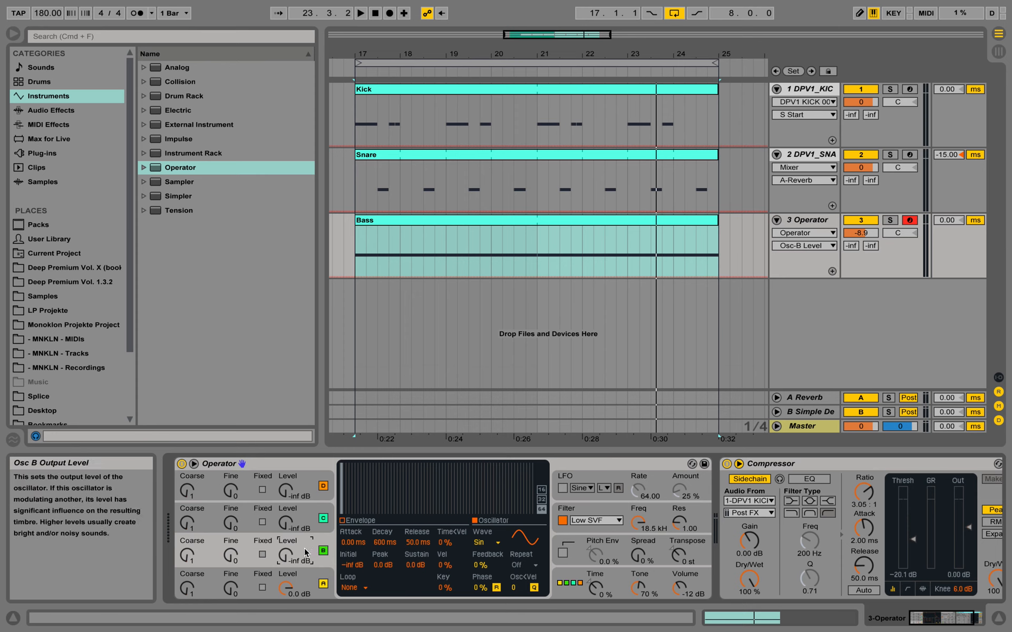
click(498, 543)
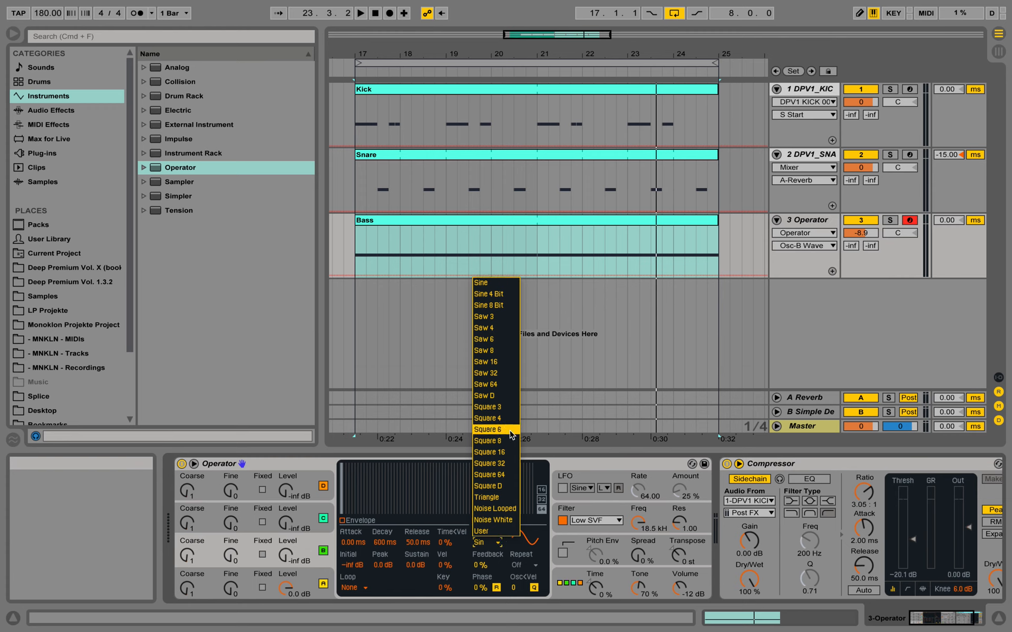
click(510, 466)
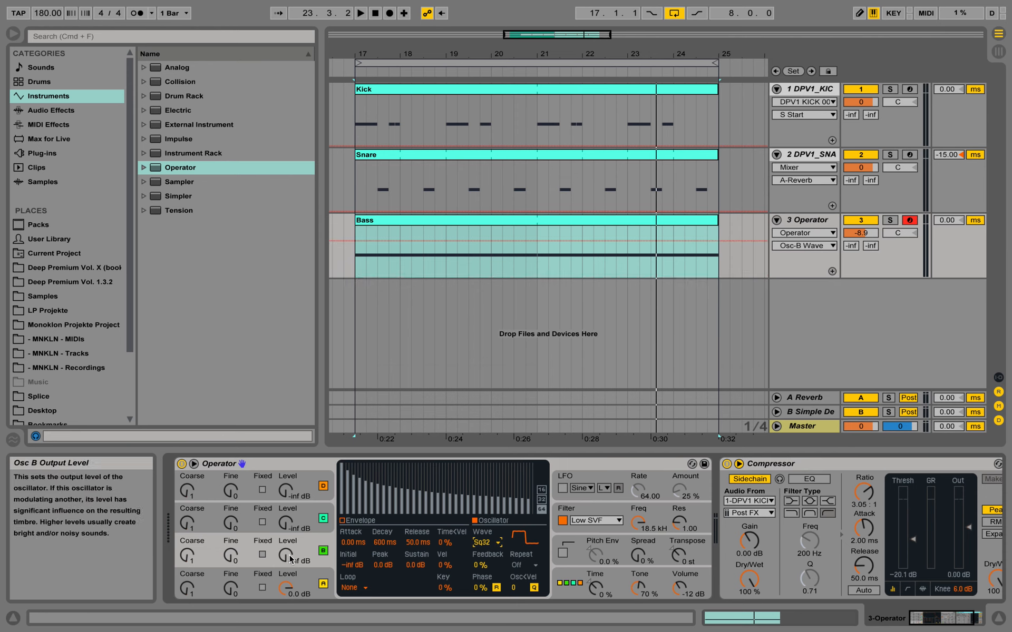
drag(291, 560, 291, 530)
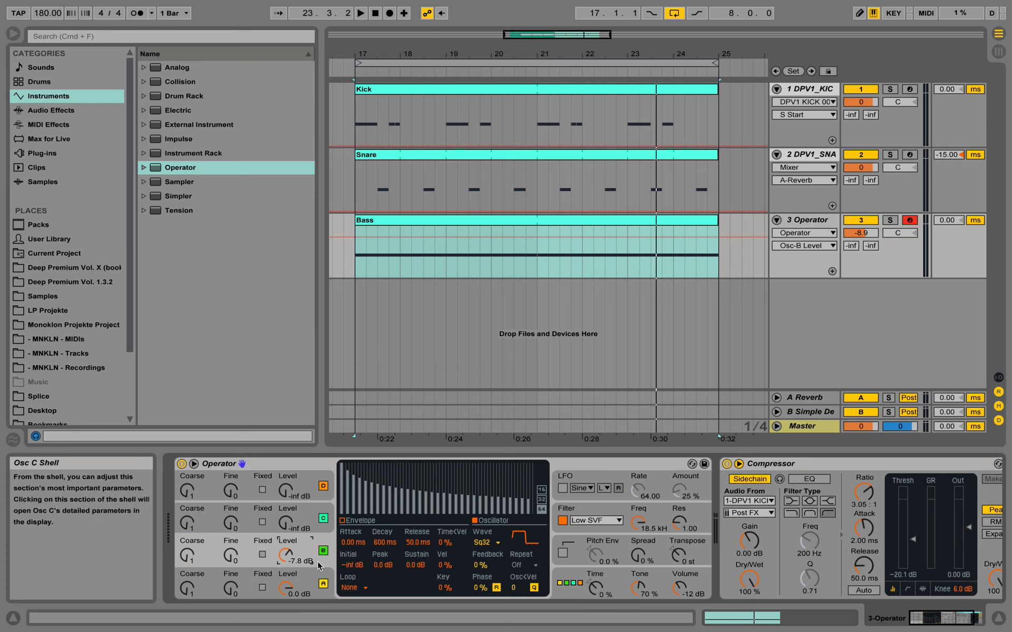
Audition the bass patch with computer keyboard notes and lower the keyboard's octave range
key(a)
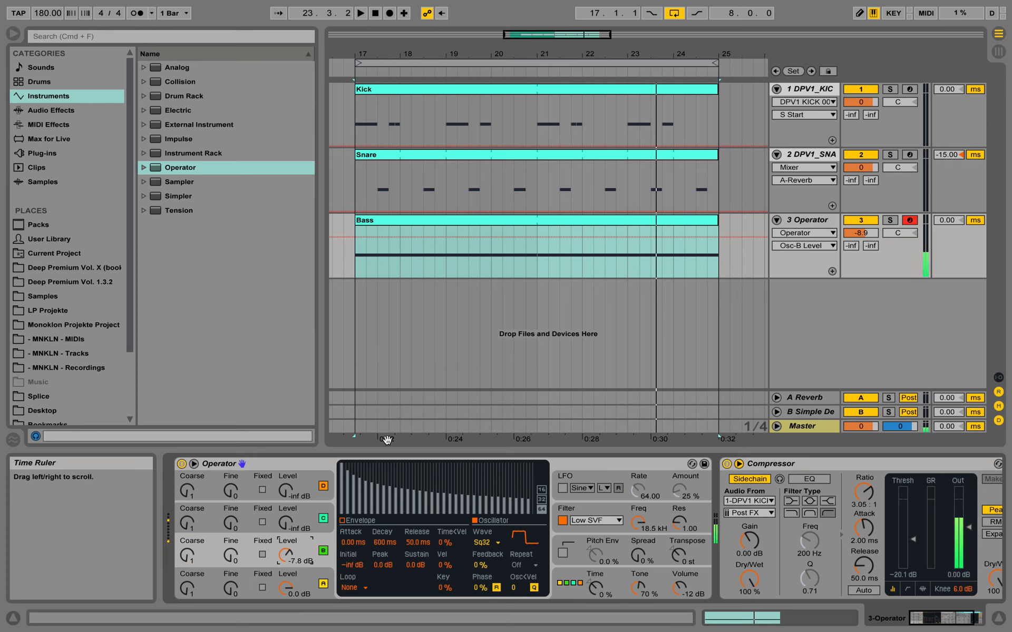
key(z)
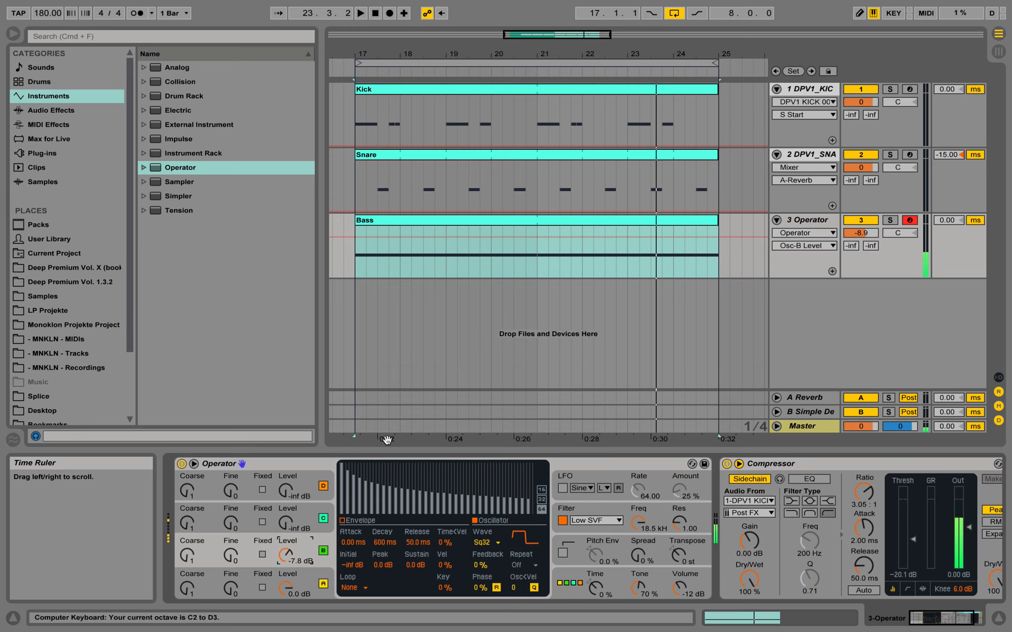
key(z)
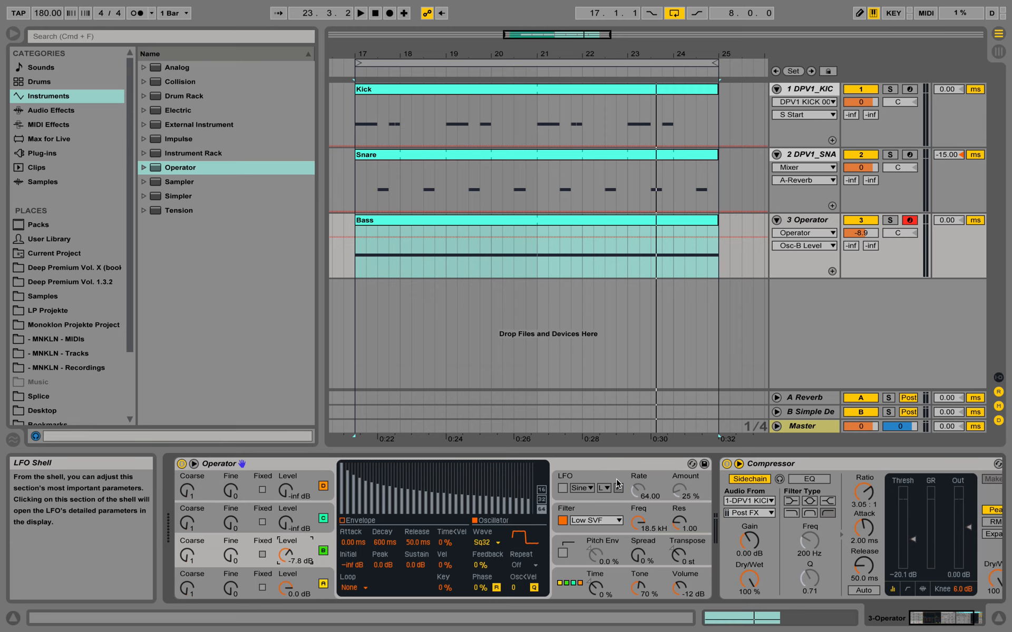
Lower the frequency of Operator's Low SVF filter to 639 Hz
click(603, 505)
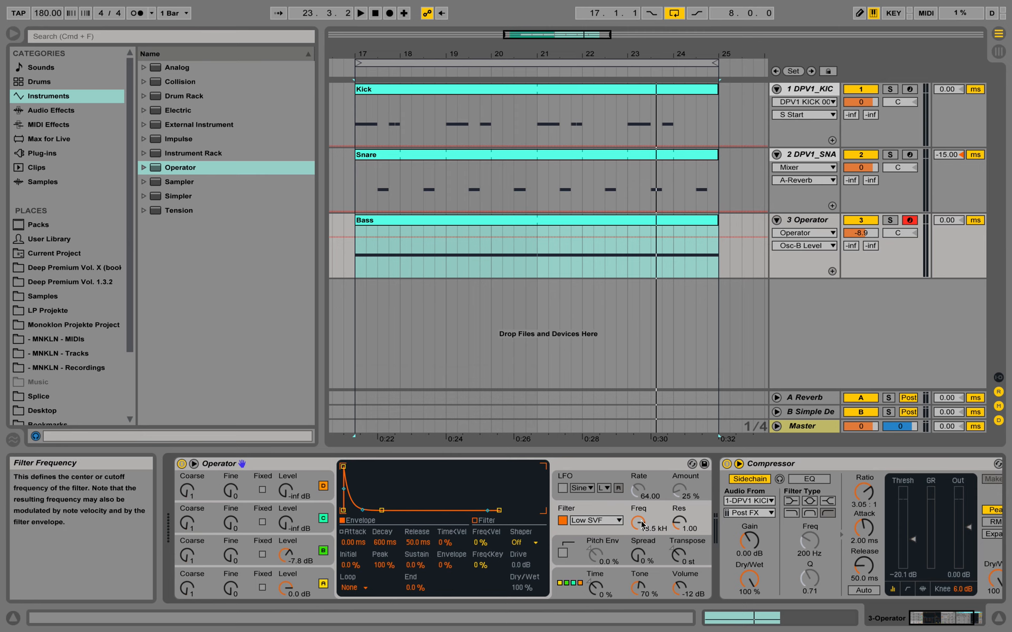
drag(643, 525, 643, 548)
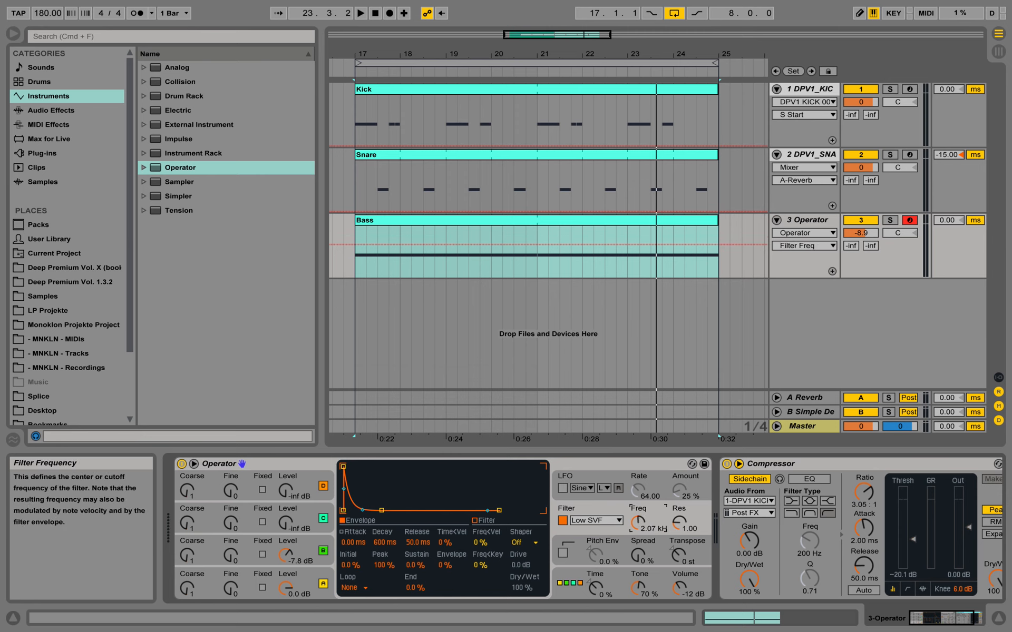
drag(643, 548, 643, 561)
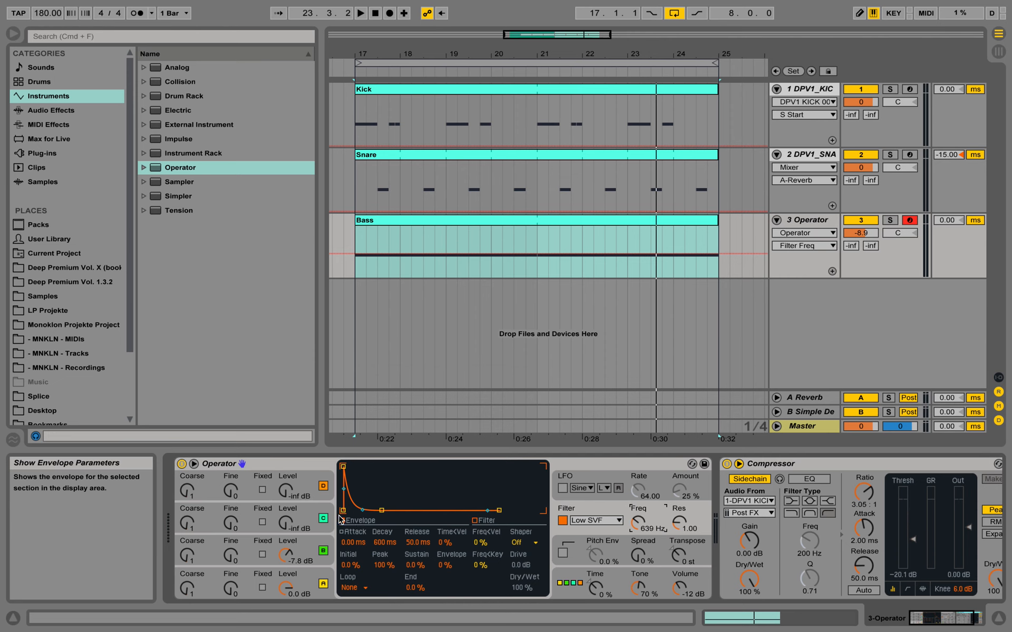
Give oscillator C the Square 64 waveform at -5.9 dB and raise Operator's filter frequency to 3.81 kHz
click(309, 518)
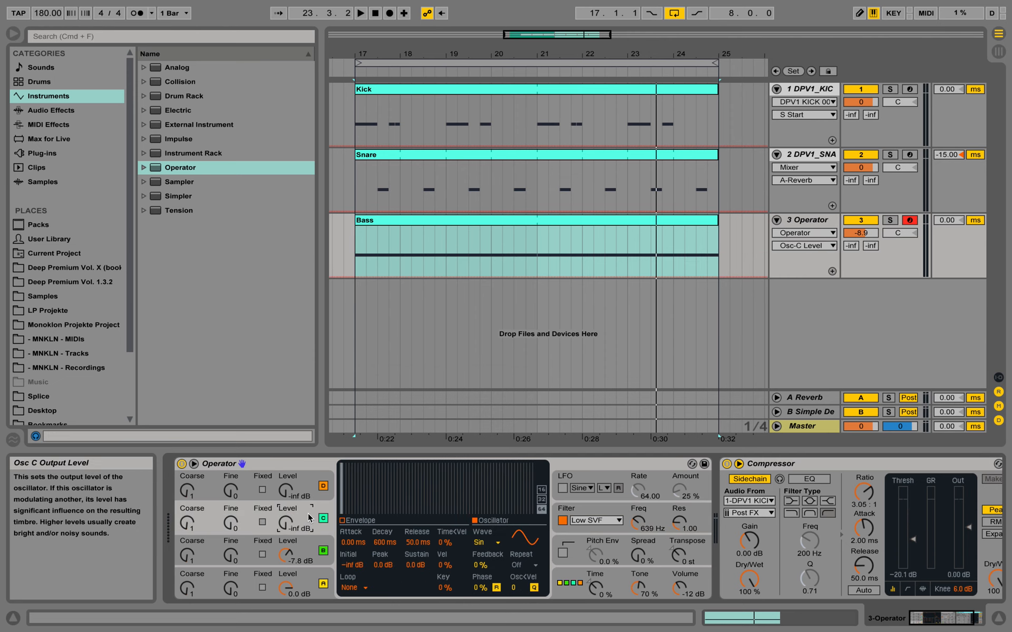
click(494, 543)
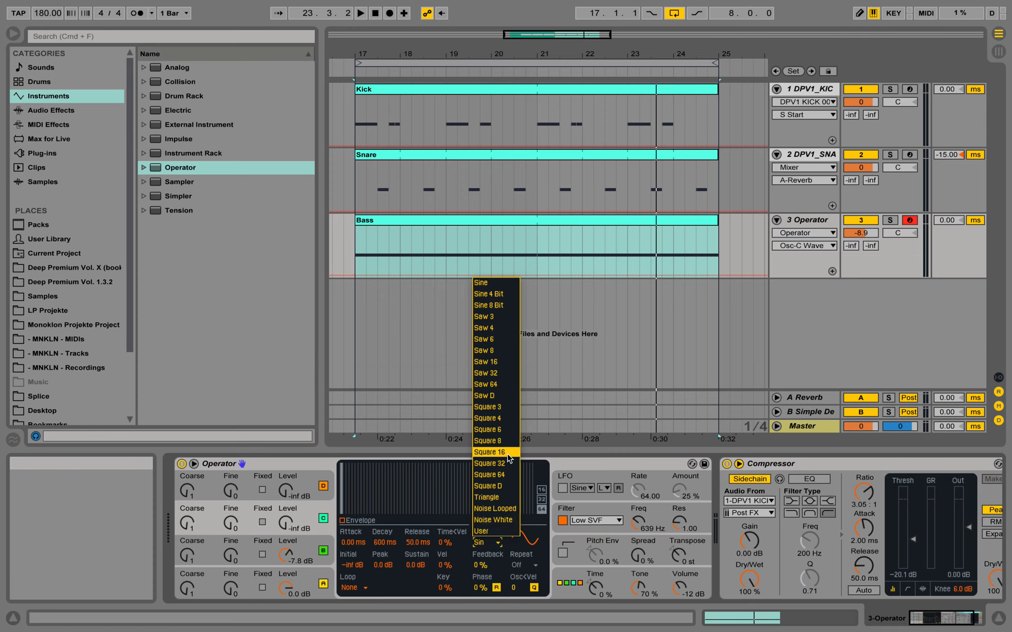
click(499, 475)
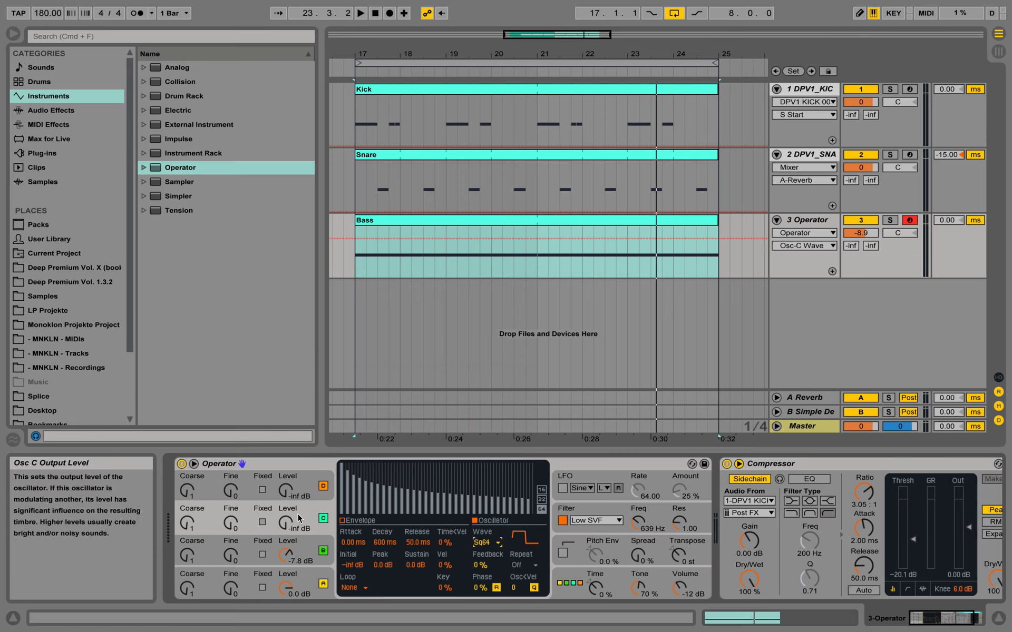
drag(289, 528, 289, 496)
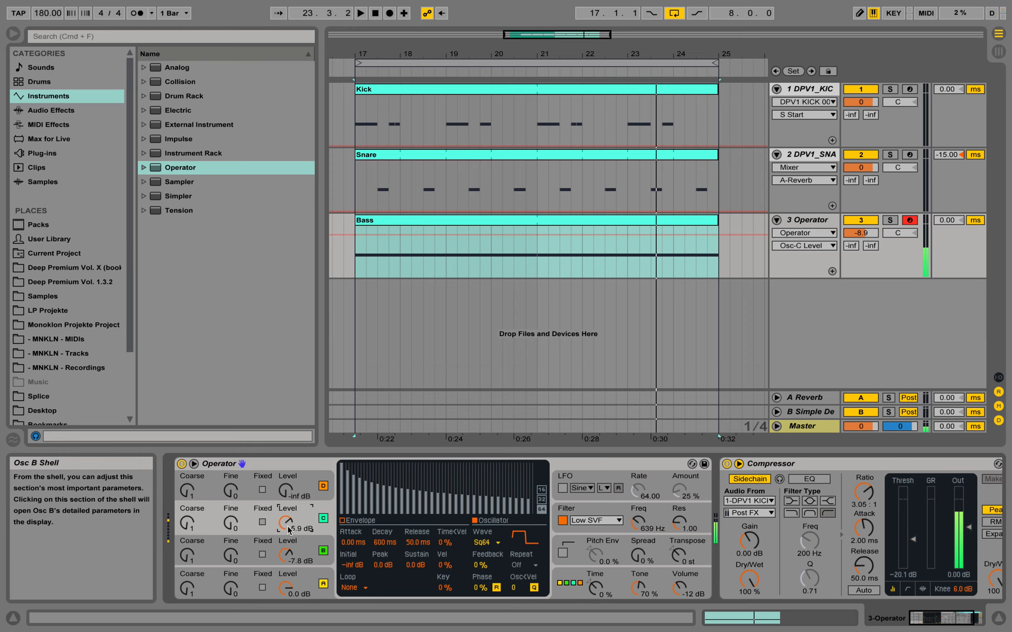
drag(638, 522, 638, 503)
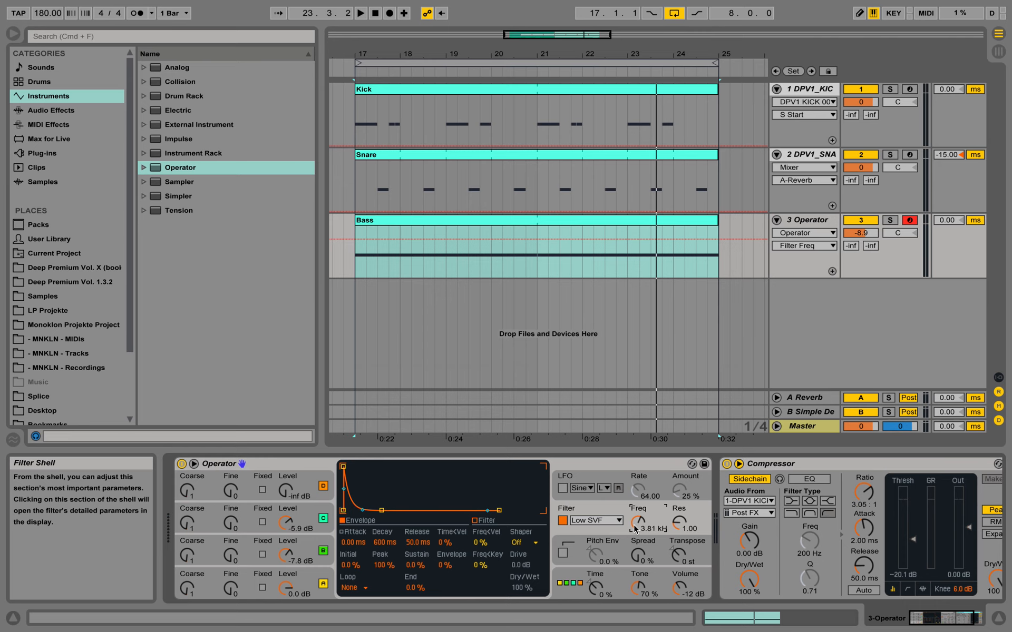
Browse the Bass presets in the Sounds library and collapse the category again
click(50, 69)
click(144, 81)
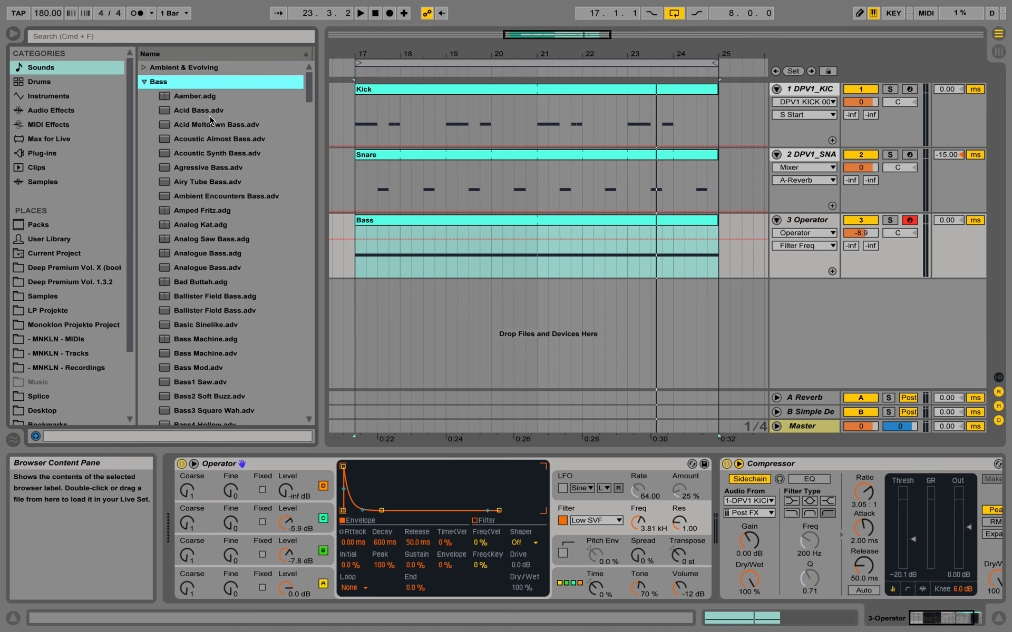
click(144, 82)
Reduce oscillator B's output level to -17 dB
click(286, 522)
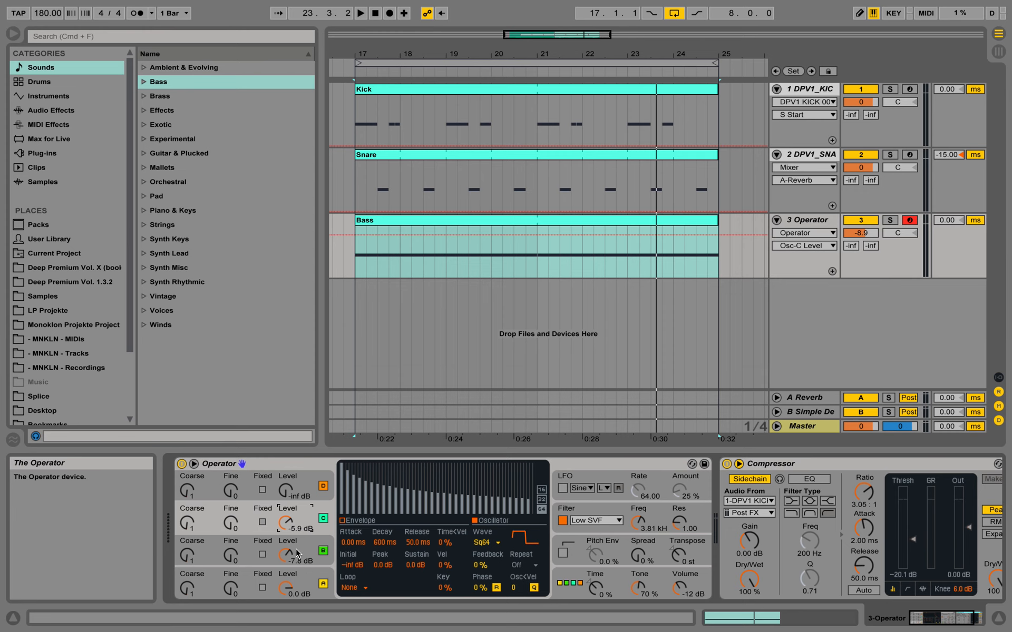
drag(288, 556, 288, 573)
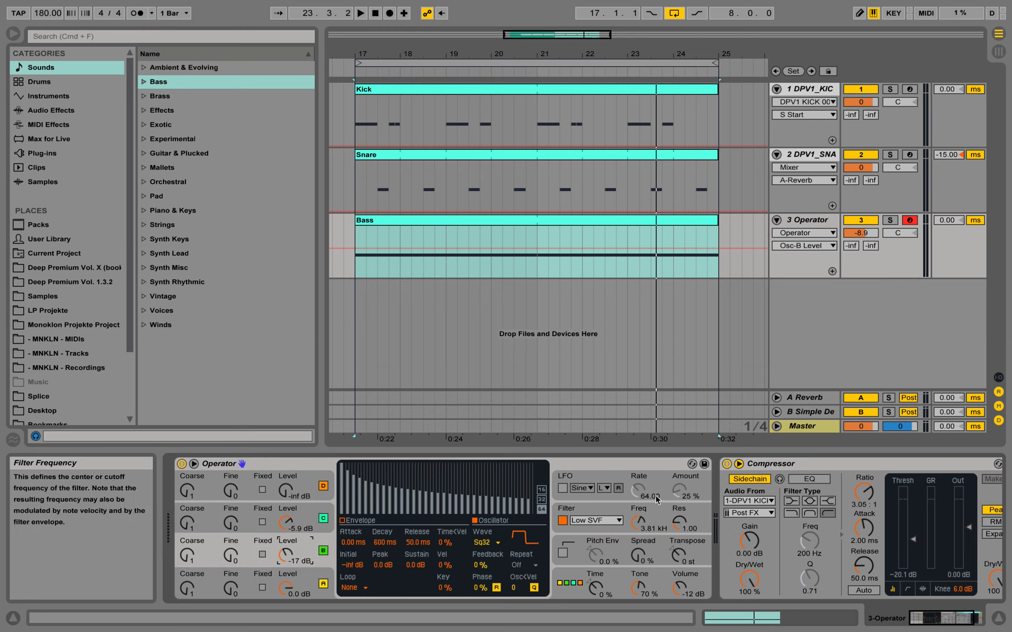
Audition the loop while adjusting Operator's filter, setting its resonance to 0.30 and frequency to 580 Hz
key(space)
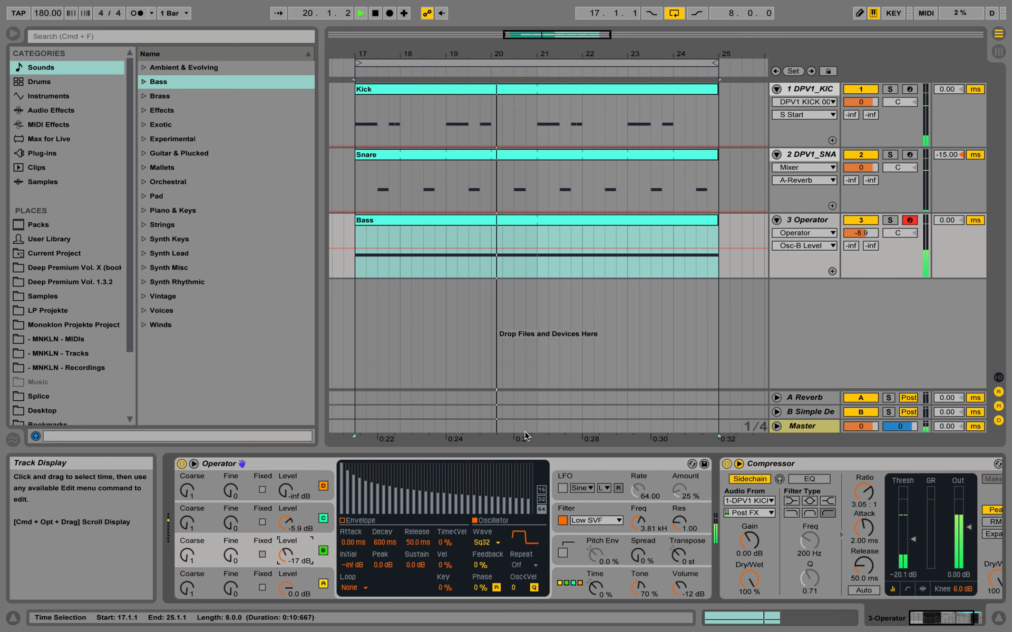
drag(638, 523, 685, 543)
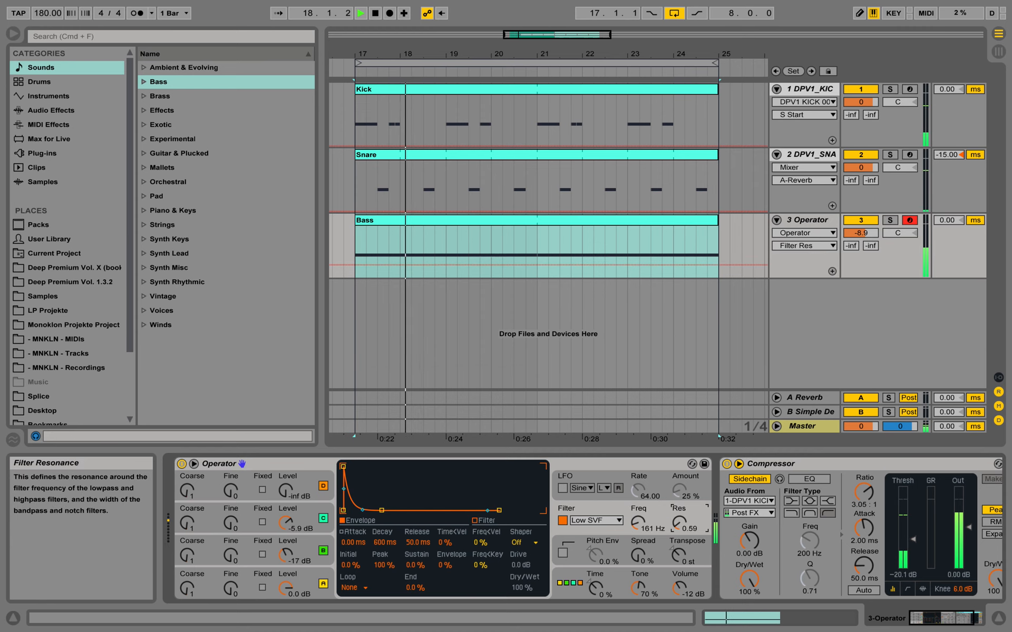
key(space)
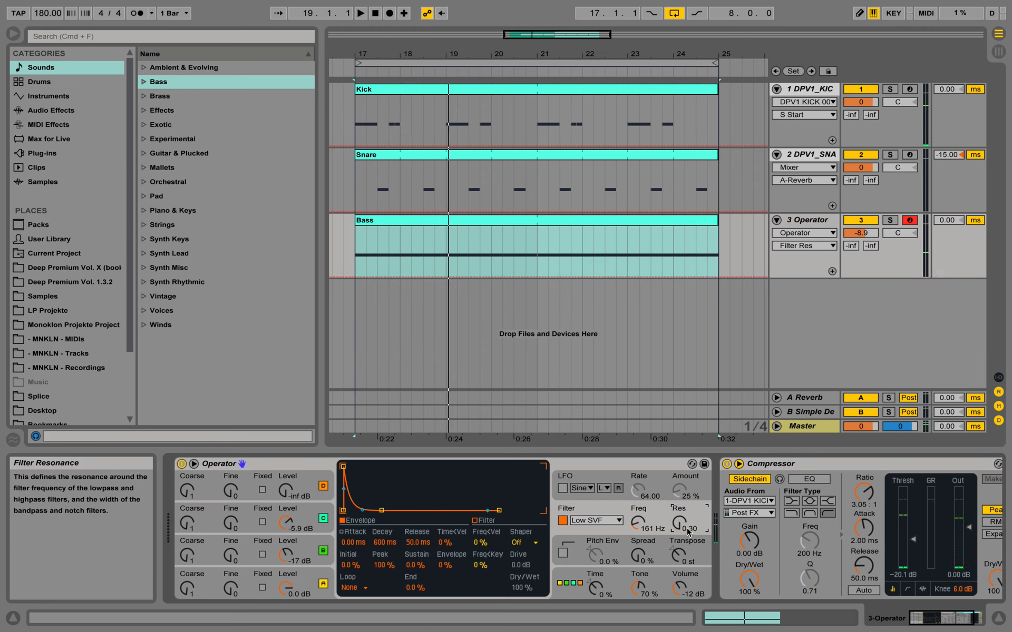
drag(638, 524, 638, 511)
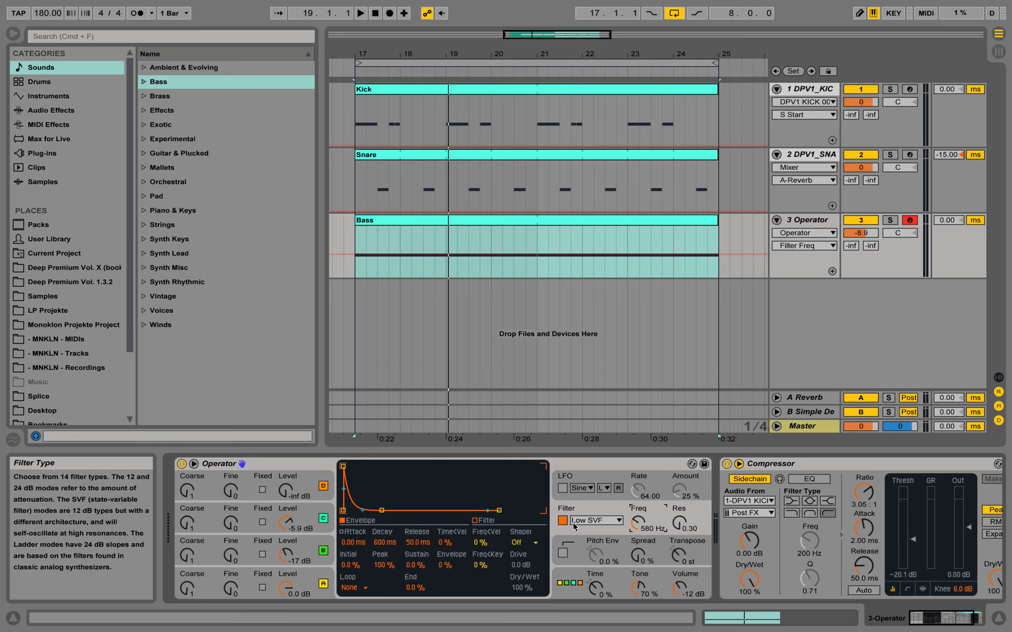
Set oscillator A's volume envelope to an attack of 8.04 ms and a sustain of -9.4 dB
click(318, 579)
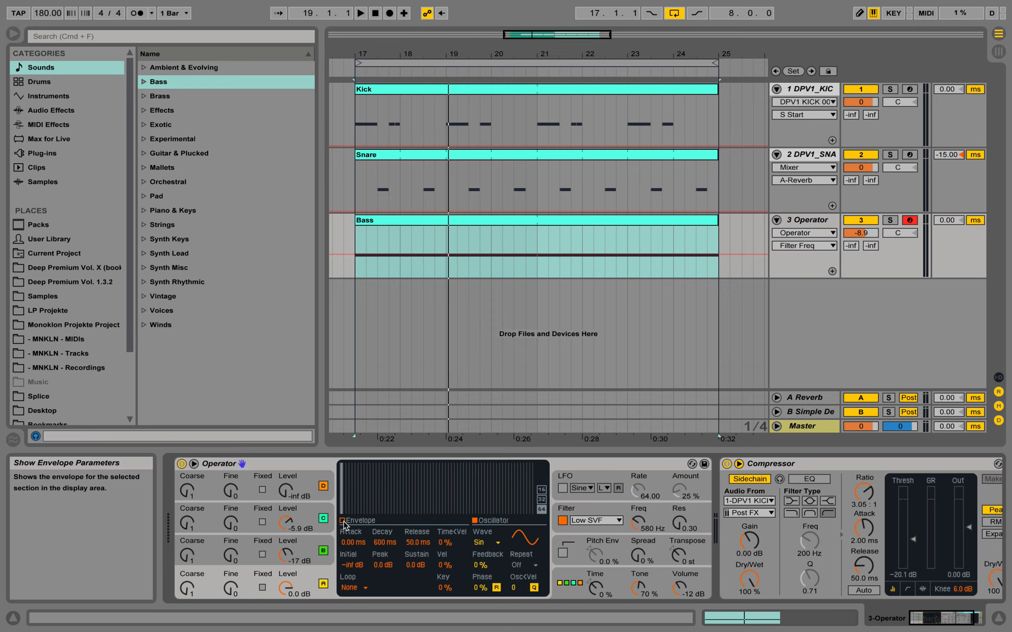
click(310, 588)
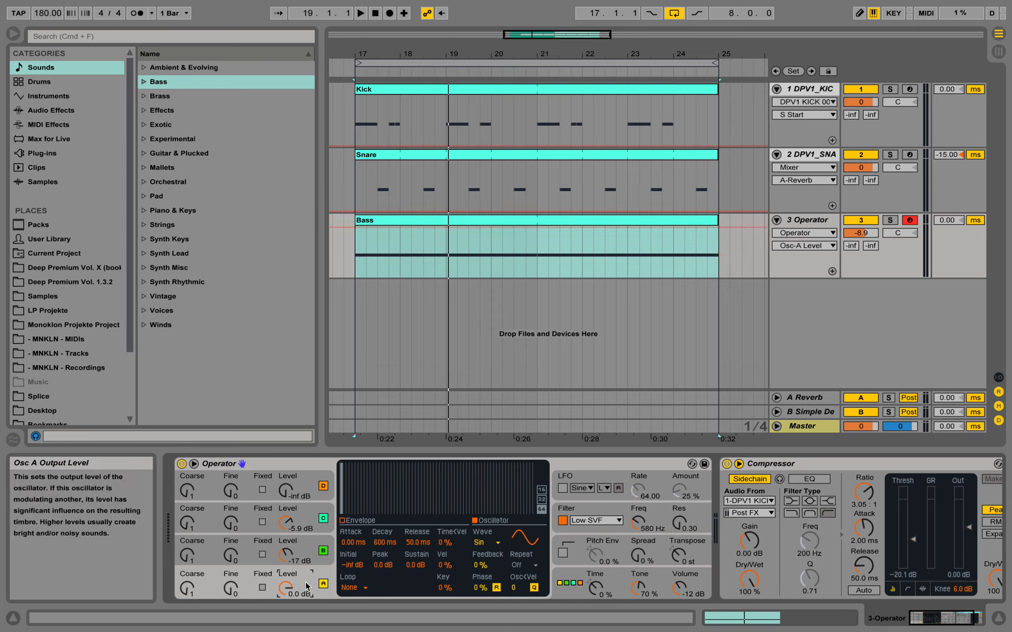
click(342, 522)
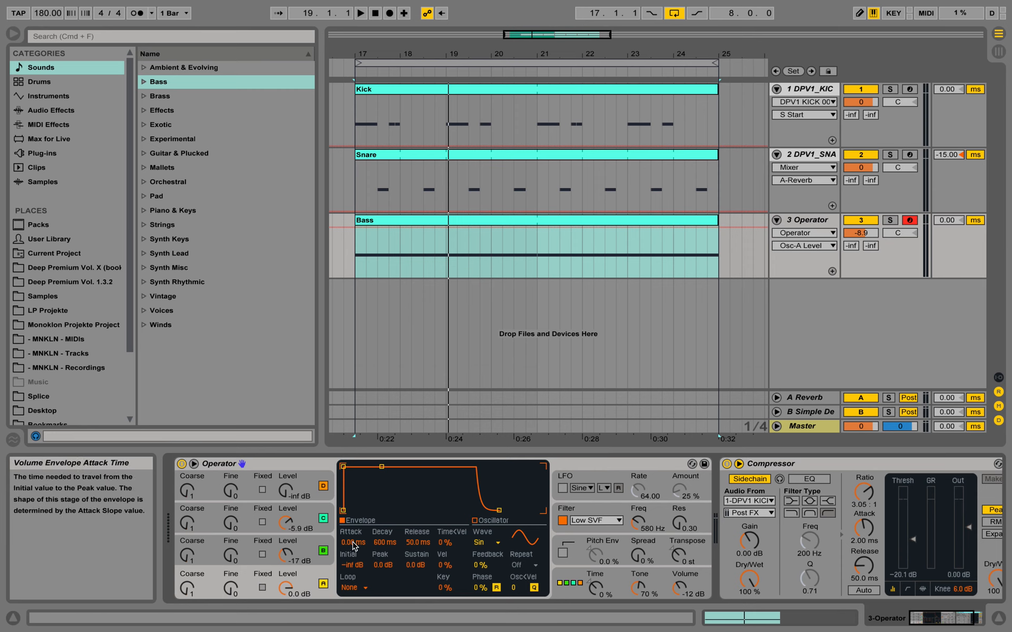
drag(357, 546, 356, 533)
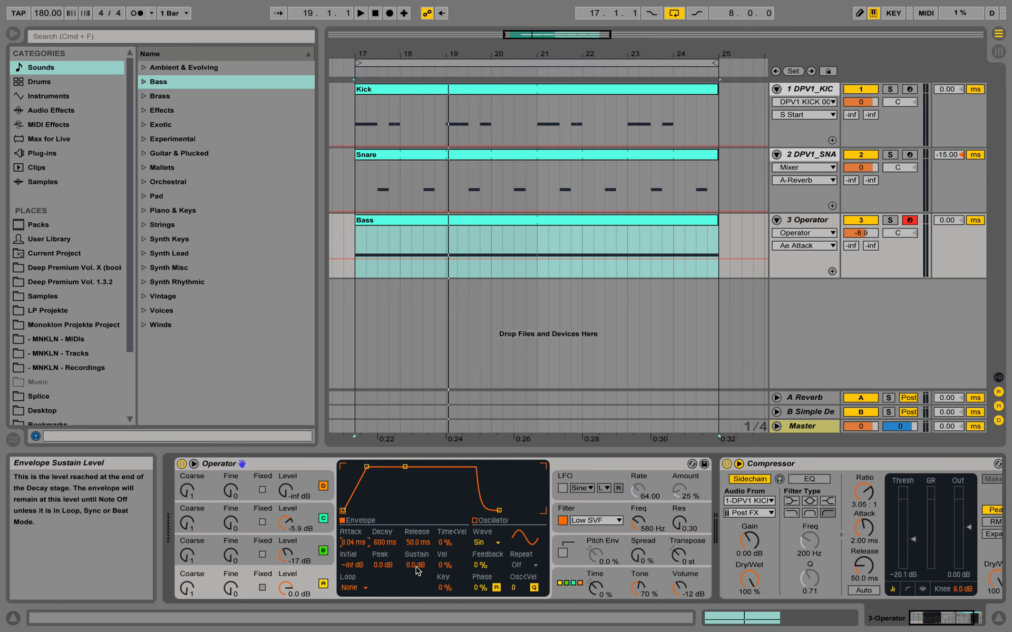
mouse_move(422, 570)
mouse_down()
mouse_move(421, 585)
mouse_move(418, 570)
mouse_up()
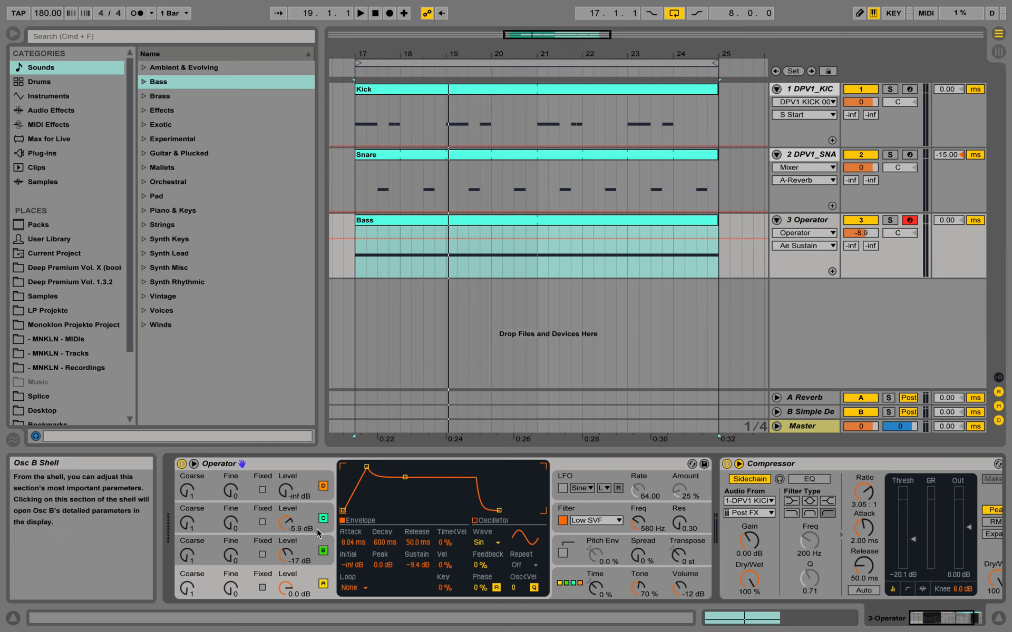
Copy oscillator A's volume envelope to oscillators B and C, and audition the loop
click(311, 552)
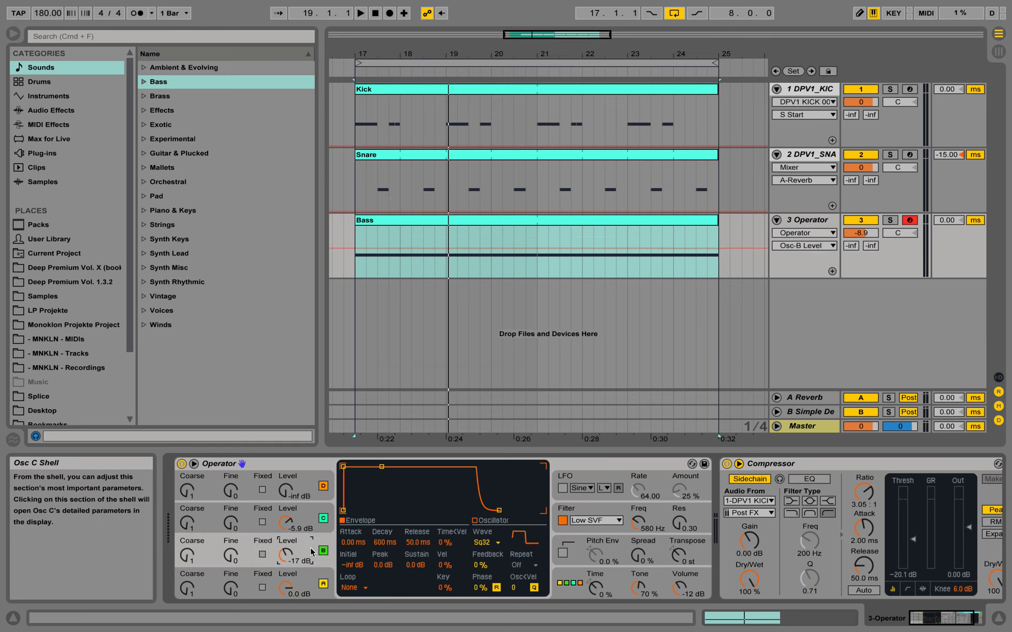
right_click(403, 491)
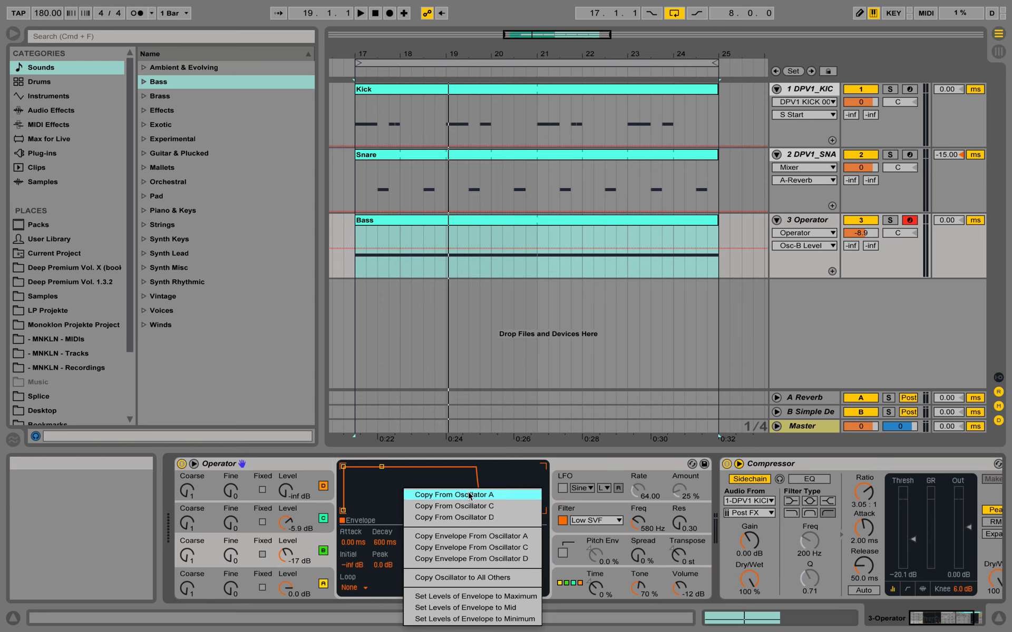
click(464, 536)
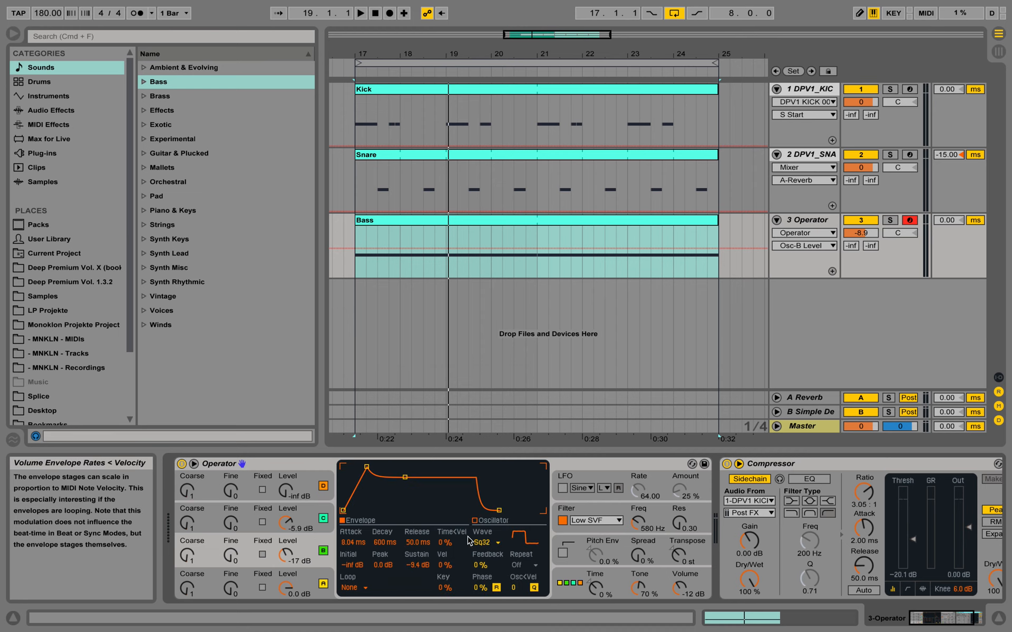
click(310, 522)
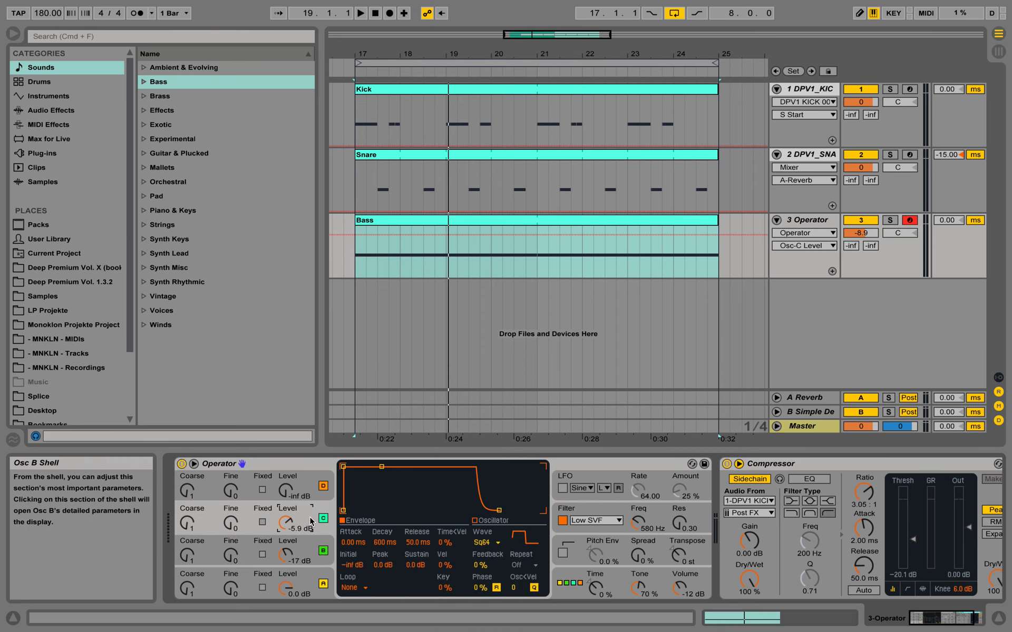
right_click(379, 502)
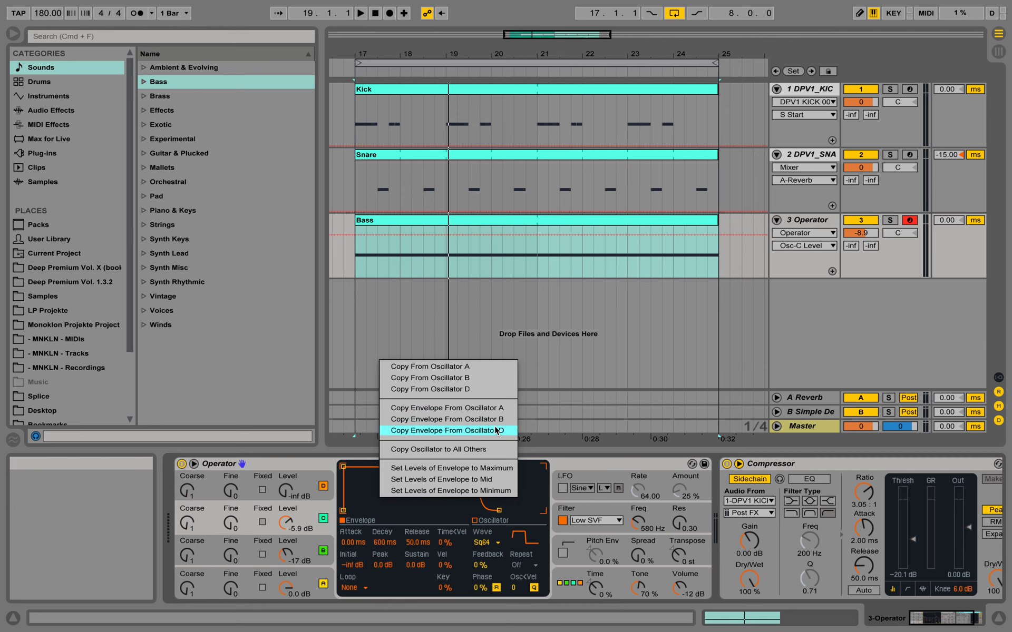
click(501, 411)
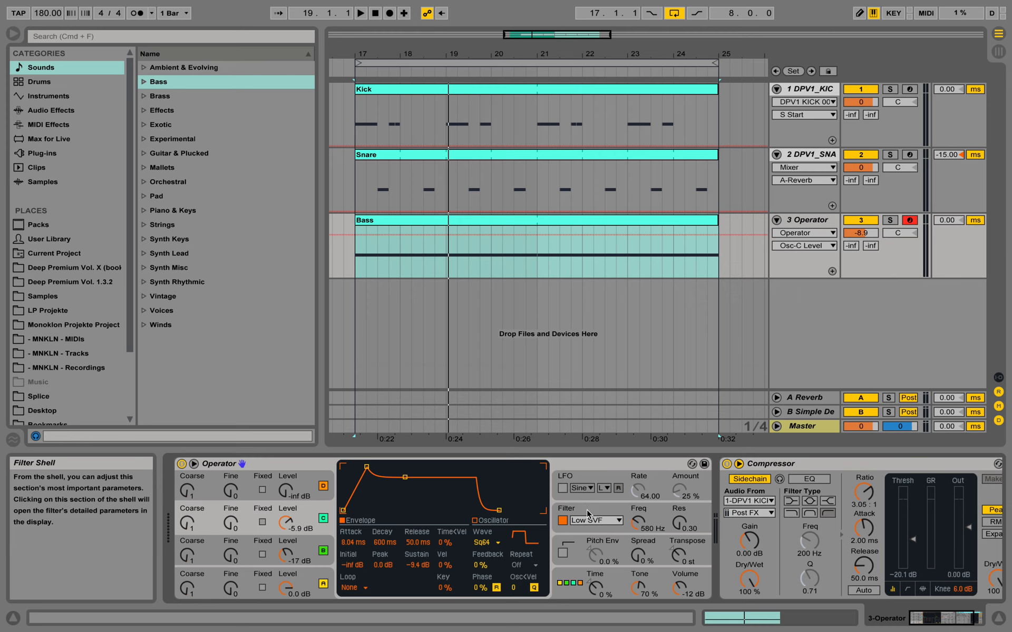
key(space)
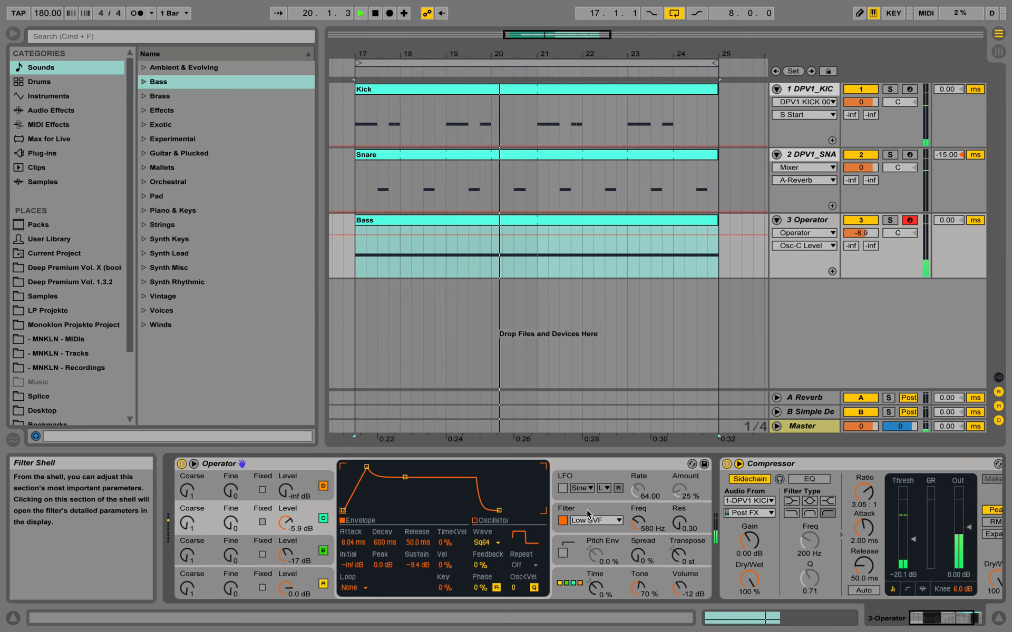
key(space)
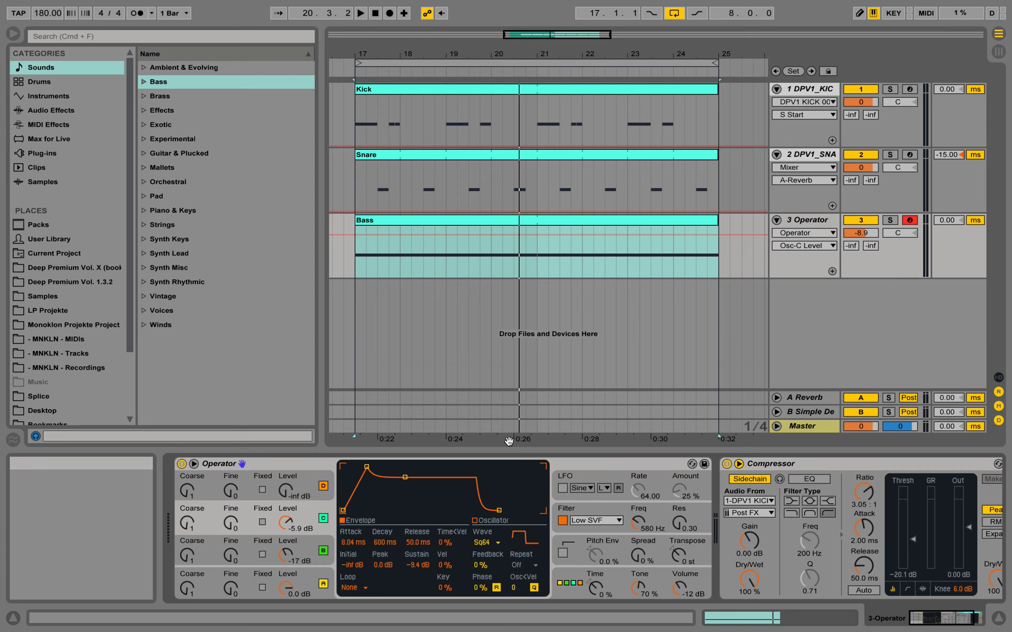
Replace the bass clip at bar 17 on the Operator track with Chorus - Deep Bass.mid from the PML Course Samples folder
scroll(73, 406, down, 5)
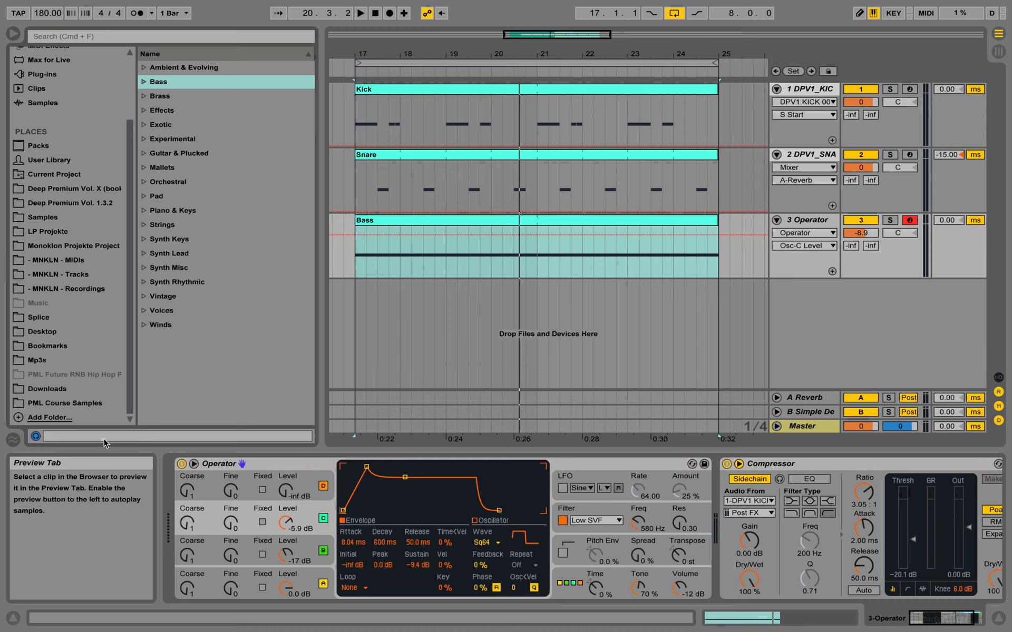
click(90, 407)
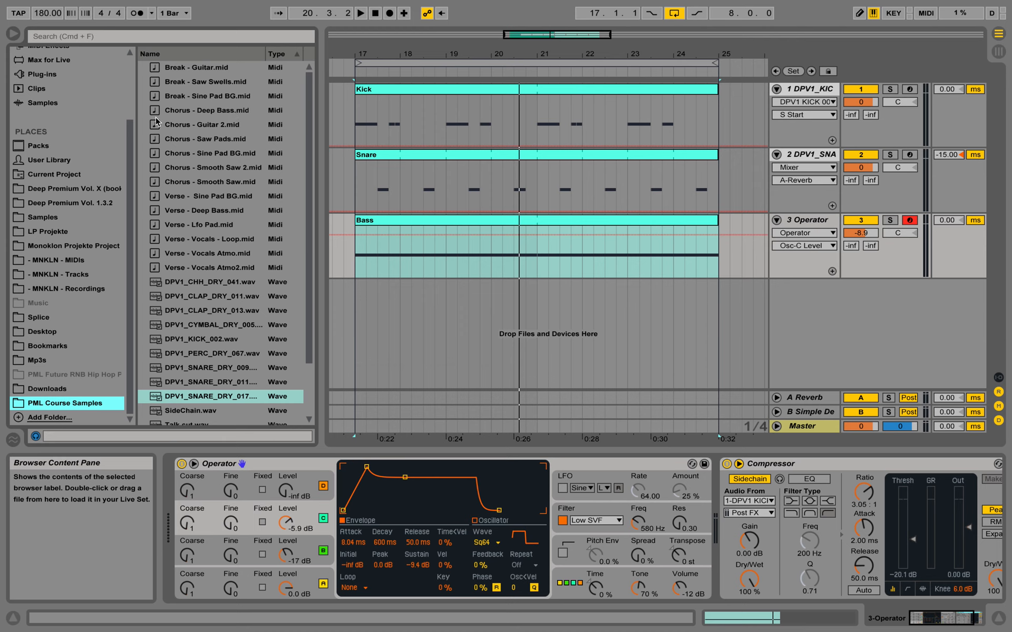
drag(219, 114, 358, 229)
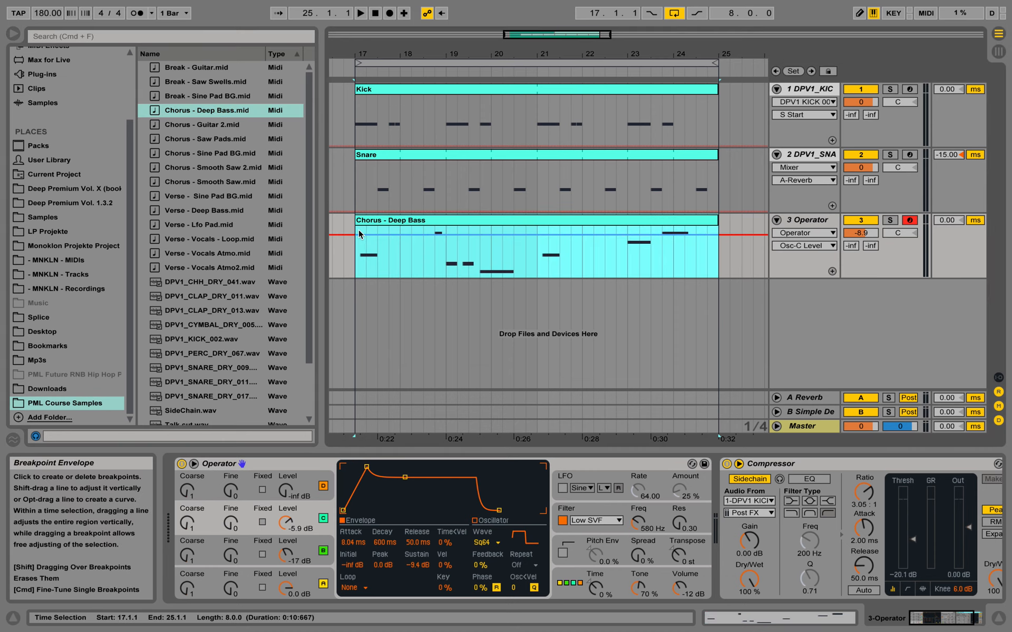
Open the Chorus - Deep Bass clip in an enlarged note editor and audition it
click(401, 222)
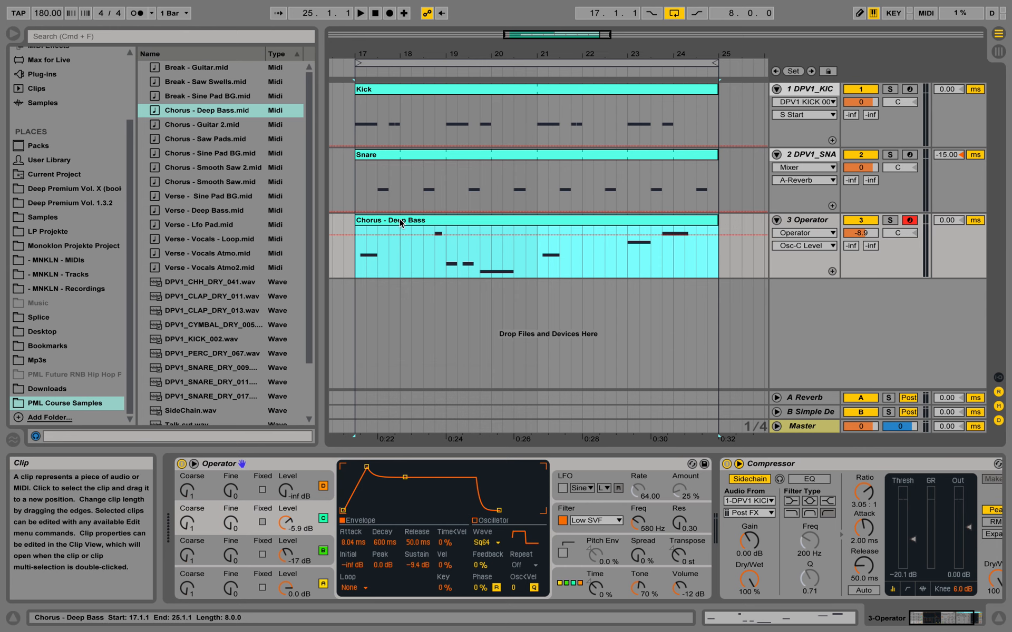
double_click(400, 221)
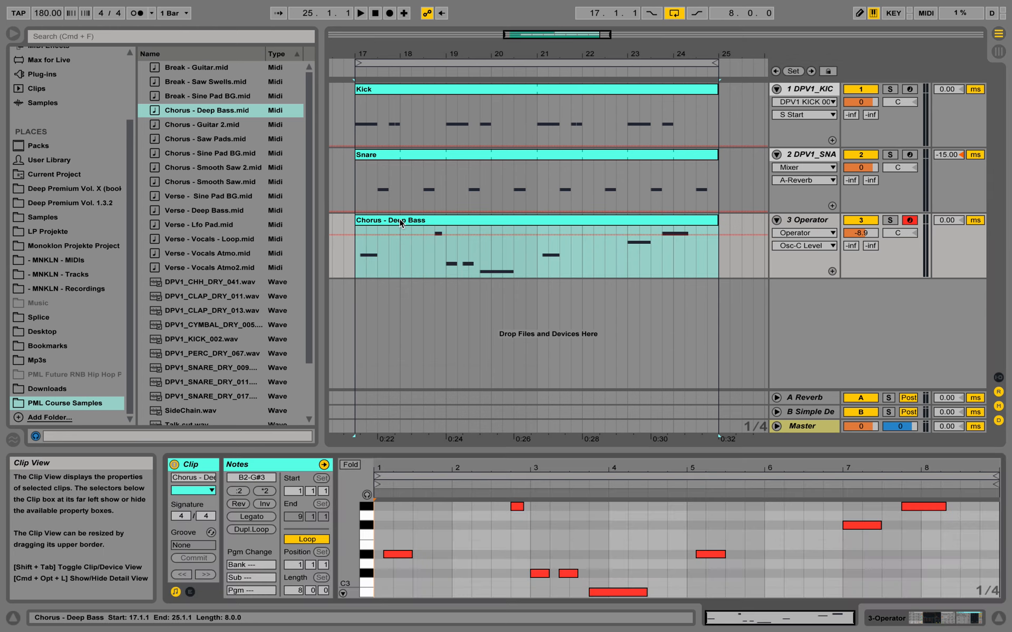
drag(444, 451, 444, 221)
scroll(445, 342, up, 3)
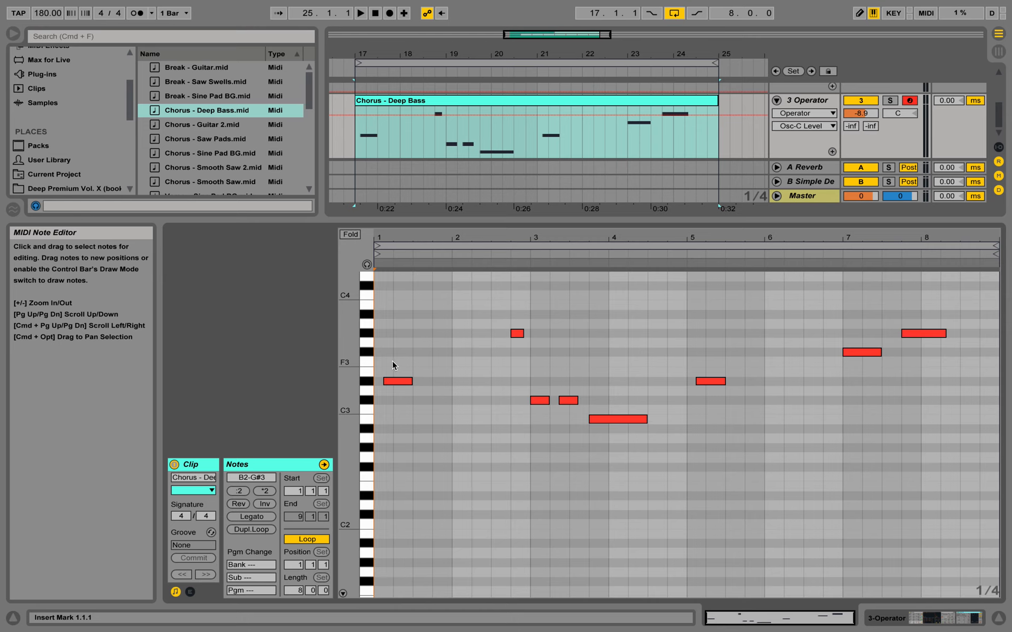
key(space)
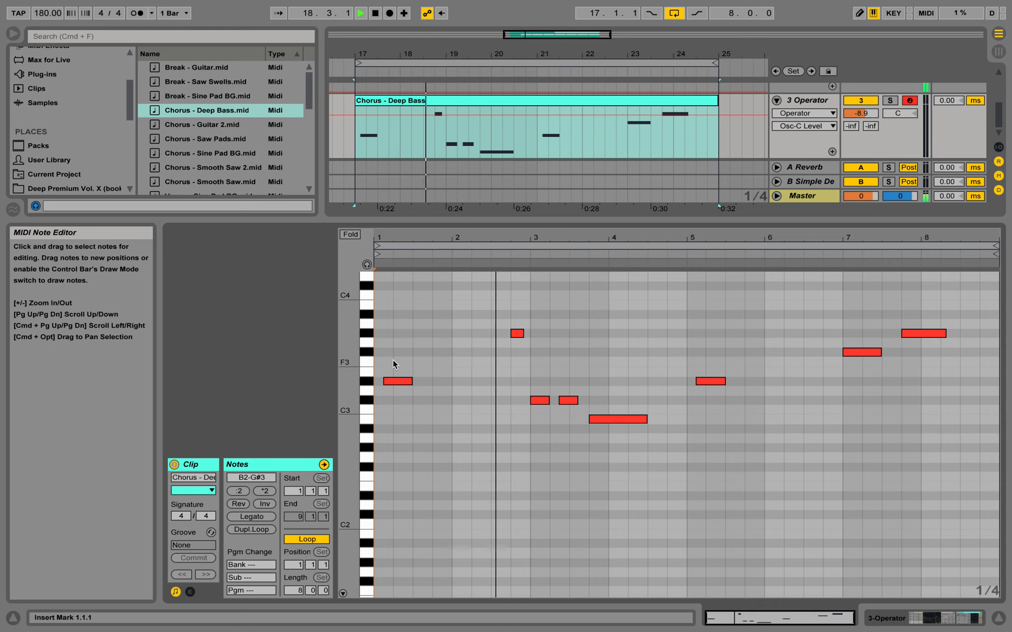
key(space)
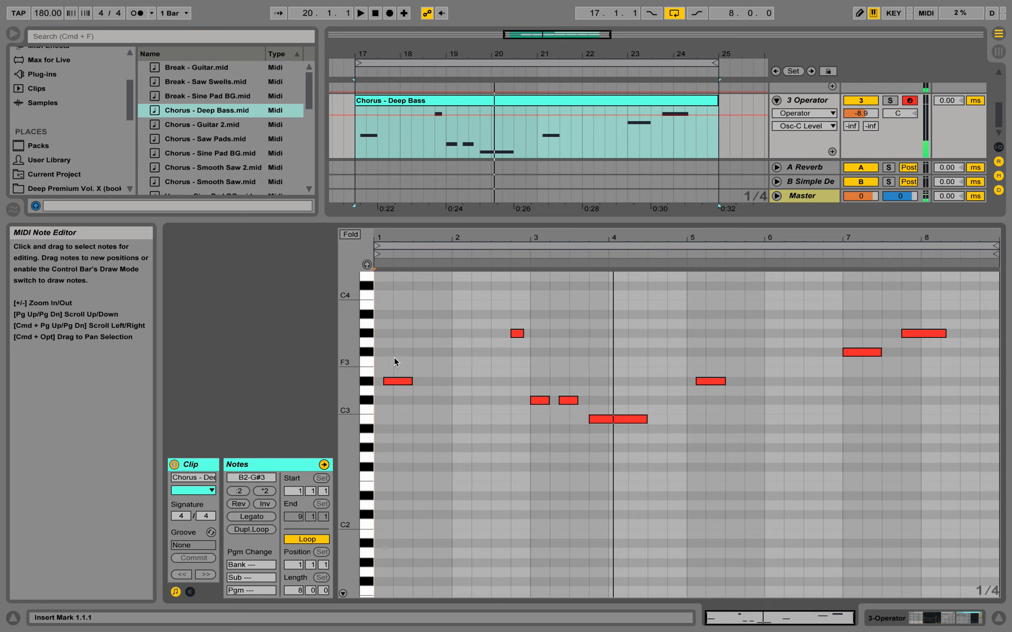
Transpose all notes in the Chorus - Deep Bass clip down two octaves and play the loop
drag(957, 467, 898, 455)
drag(812, 444, 388, 283)
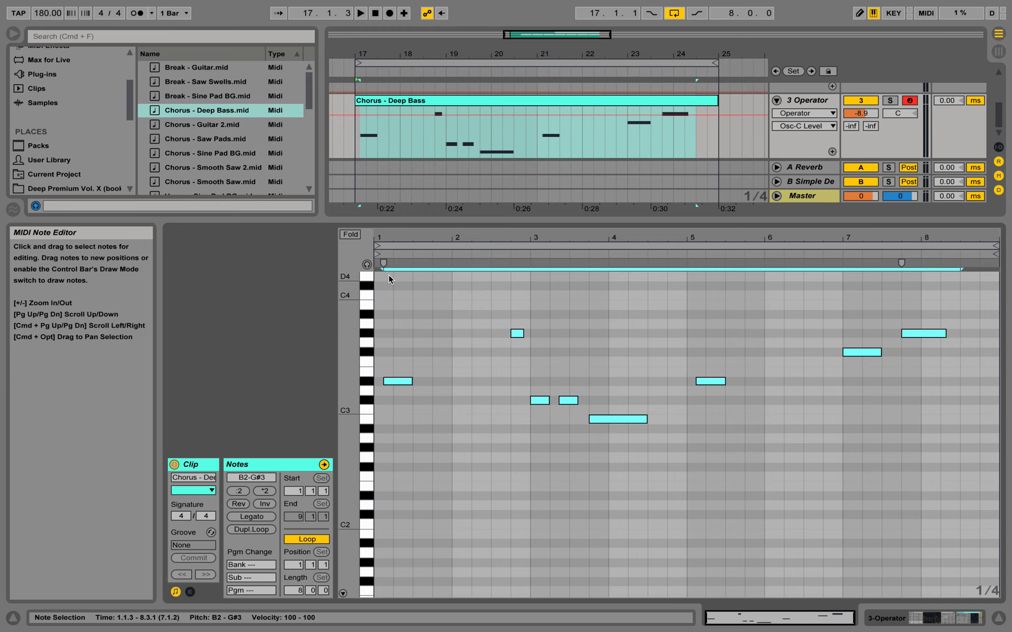
key(shift+Down)
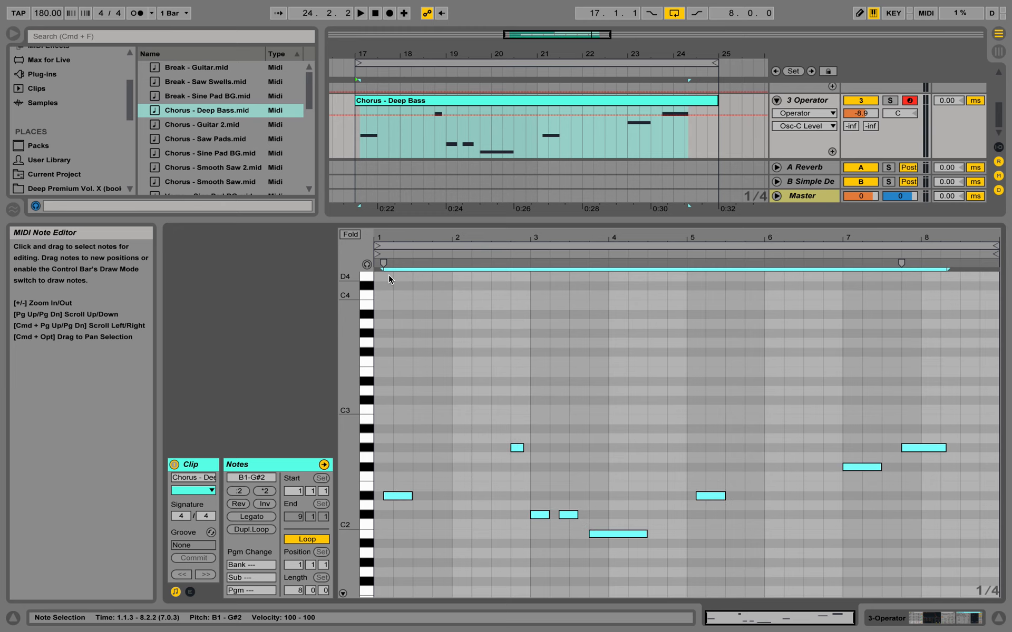
key(shift+Down)
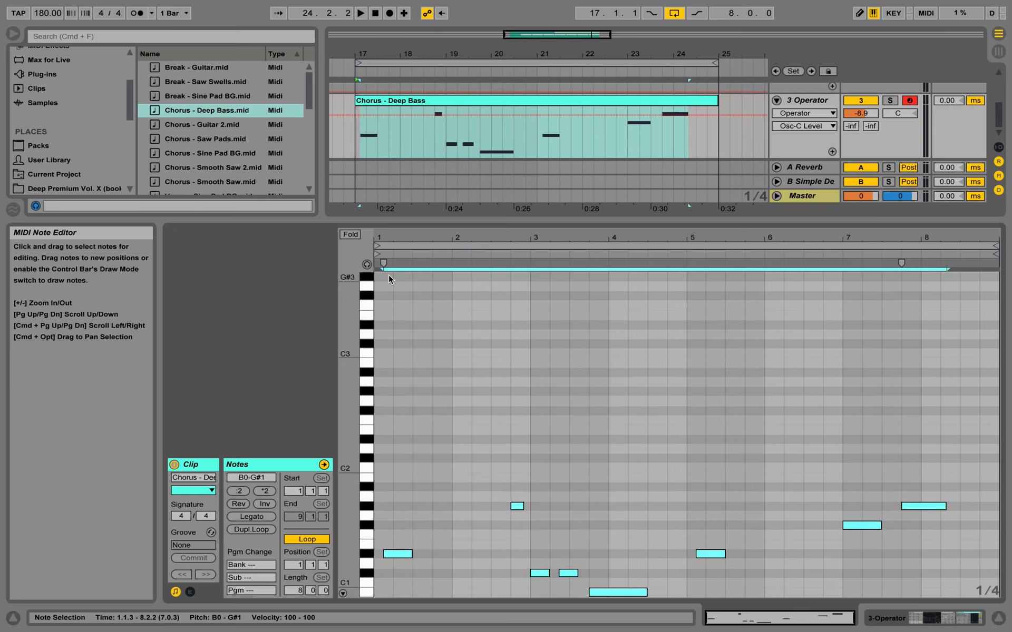
key(space)
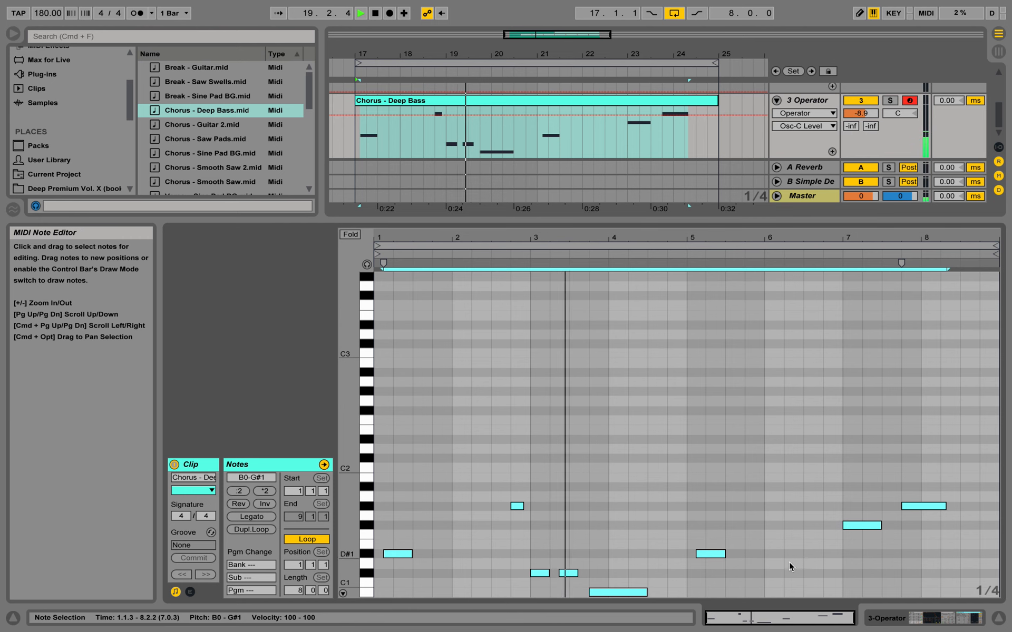
Balance the mix during playback by setting the Operator track volume to -3.4 dB and the snare track to -3.9 dB
key(shift+Tab)
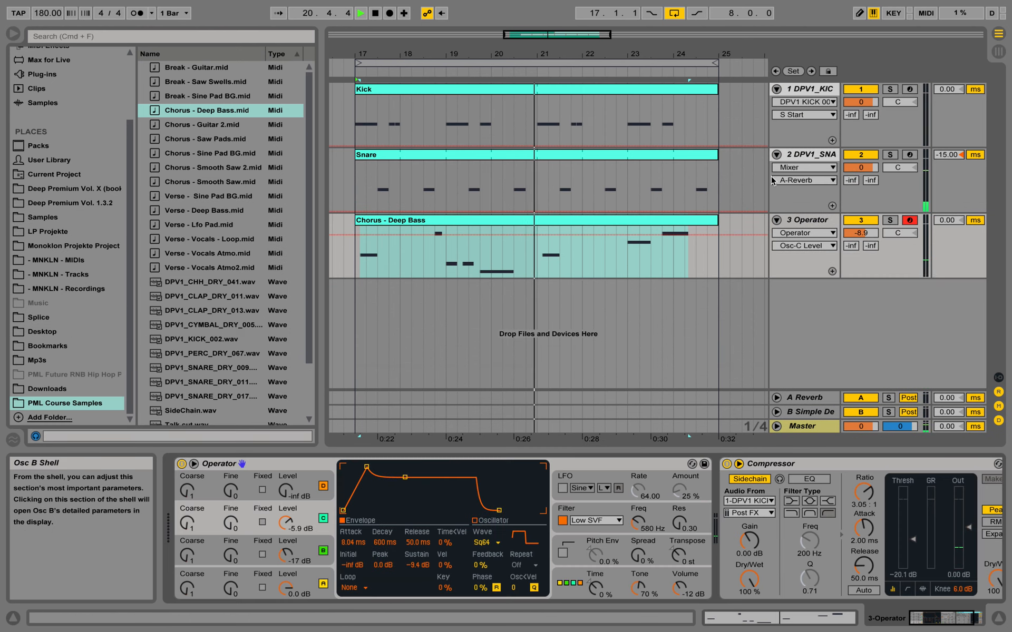
drag(878, 233, 873, 239)
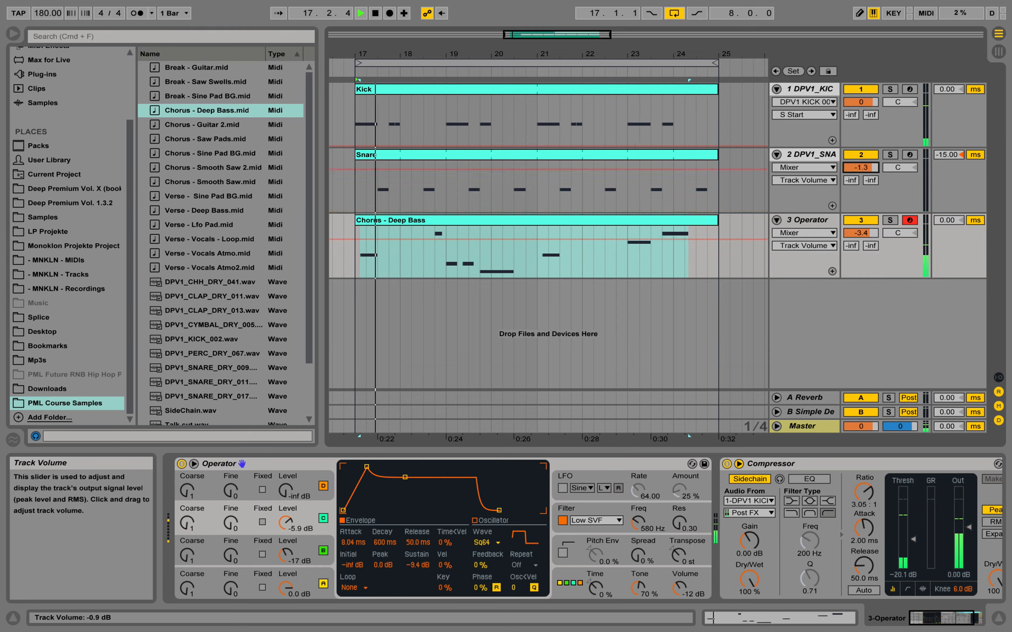
drag(860, 167, 860, 180)
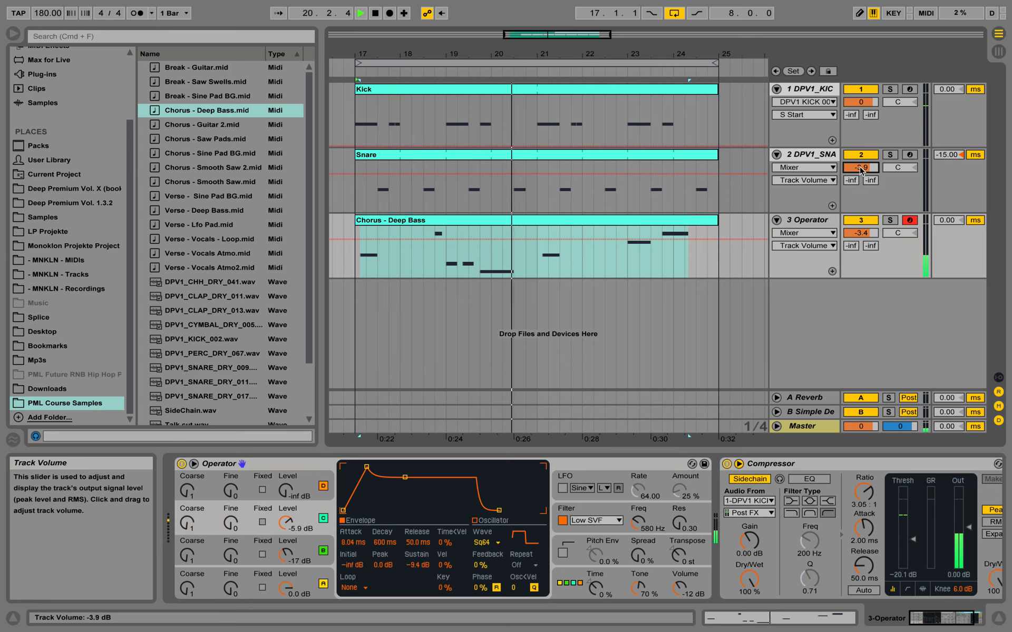
key(space)
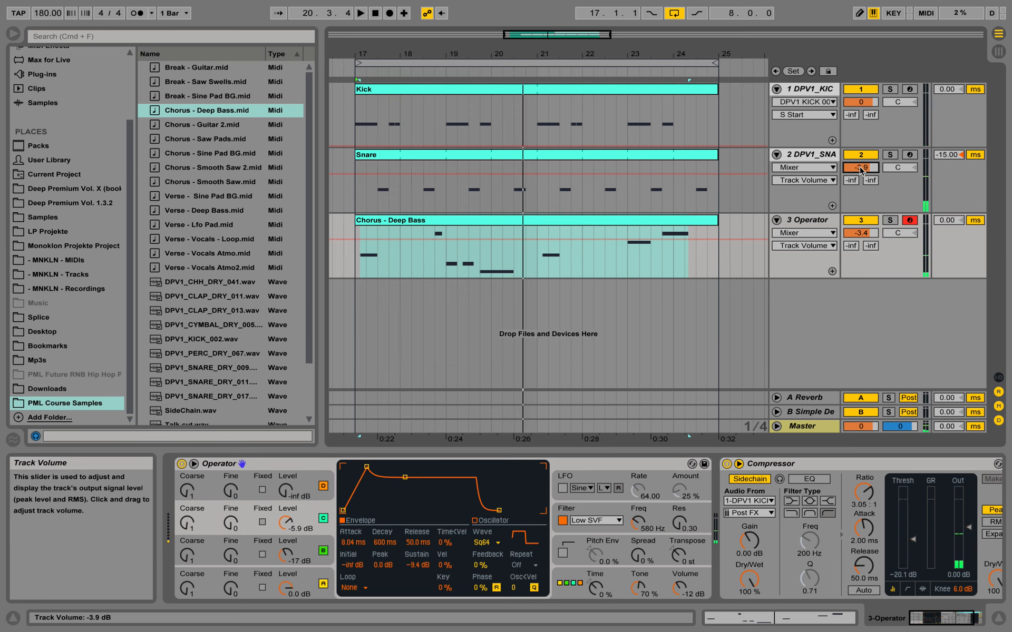
Examine the pitches of the bass notes in the clip's note editor while playing from 3.4.1, and return to the device view
double_click(613, 216)
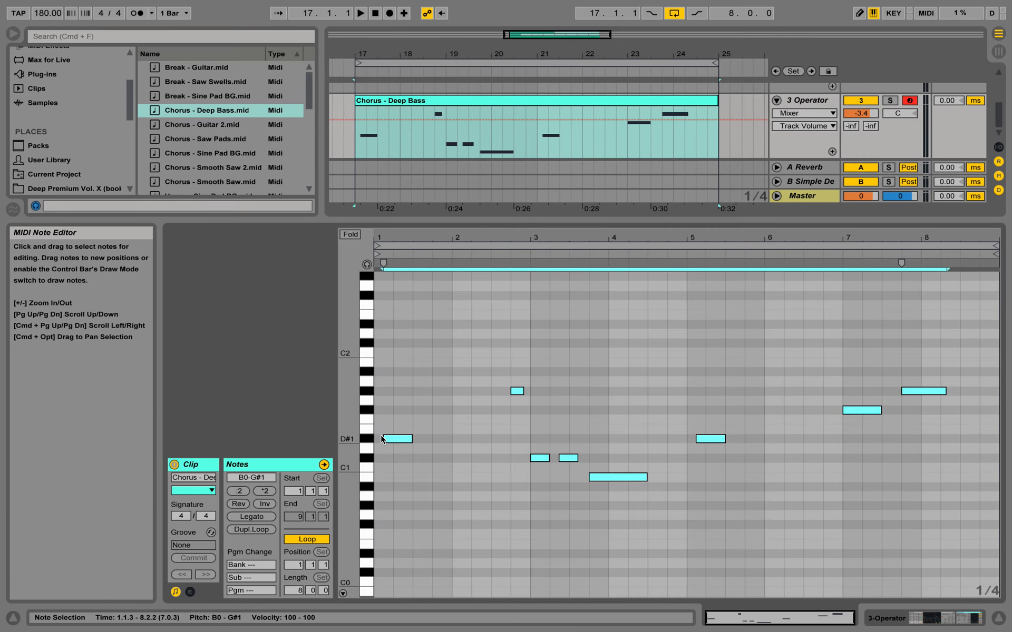
drag(352, 430, 353, 430)
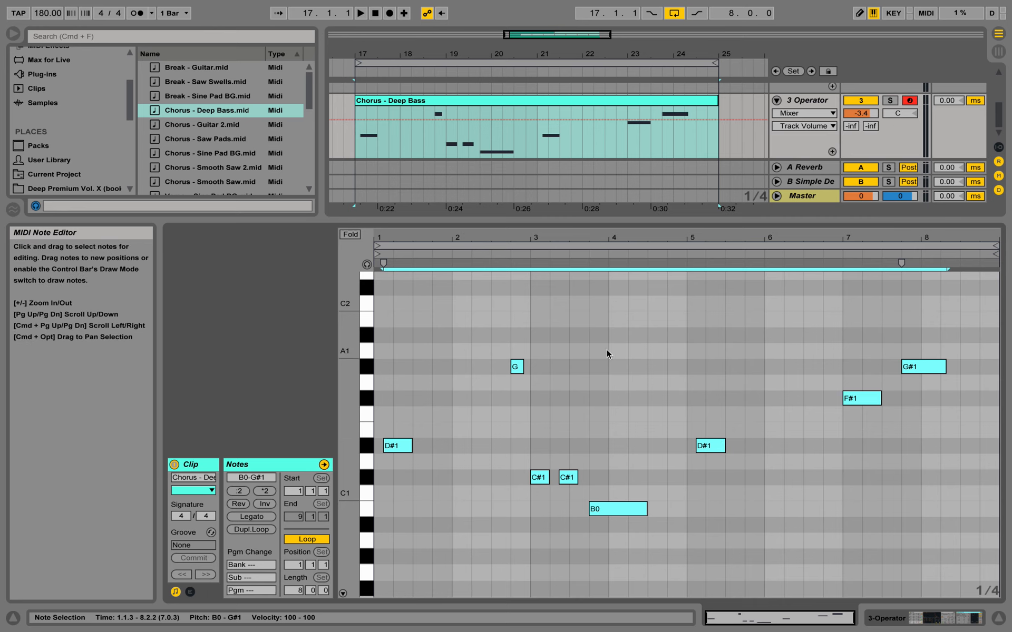
drag(479, 232, 511, 246)
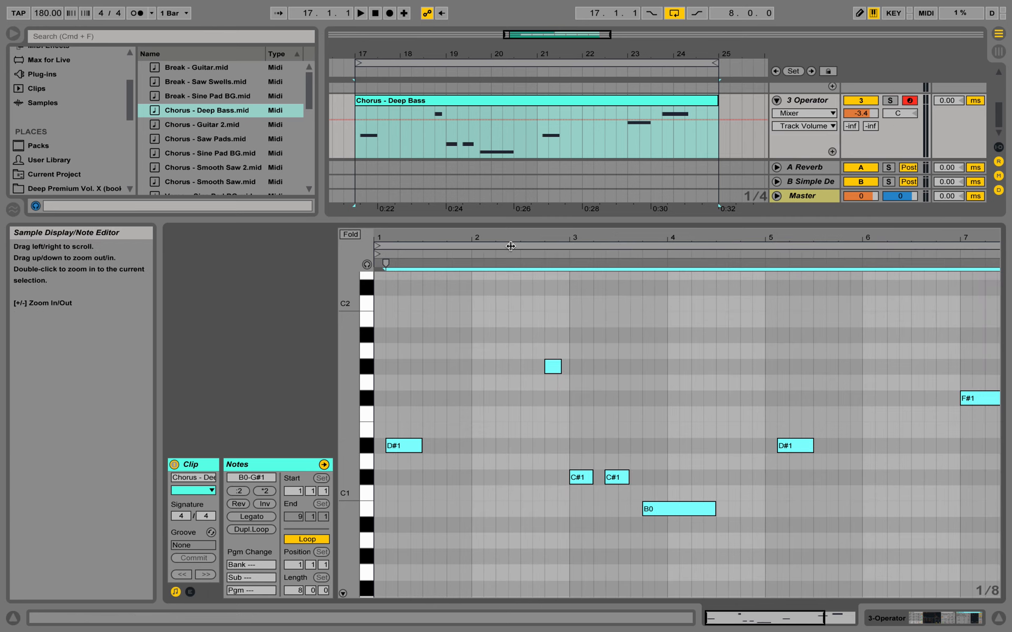
click(637, 365)
key(space)
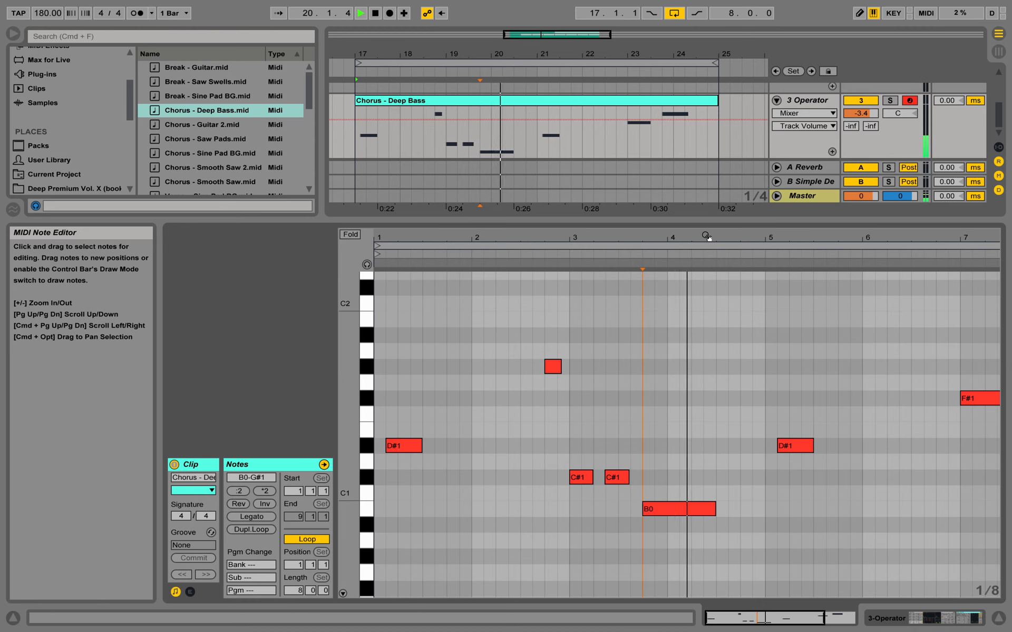
key(minus)
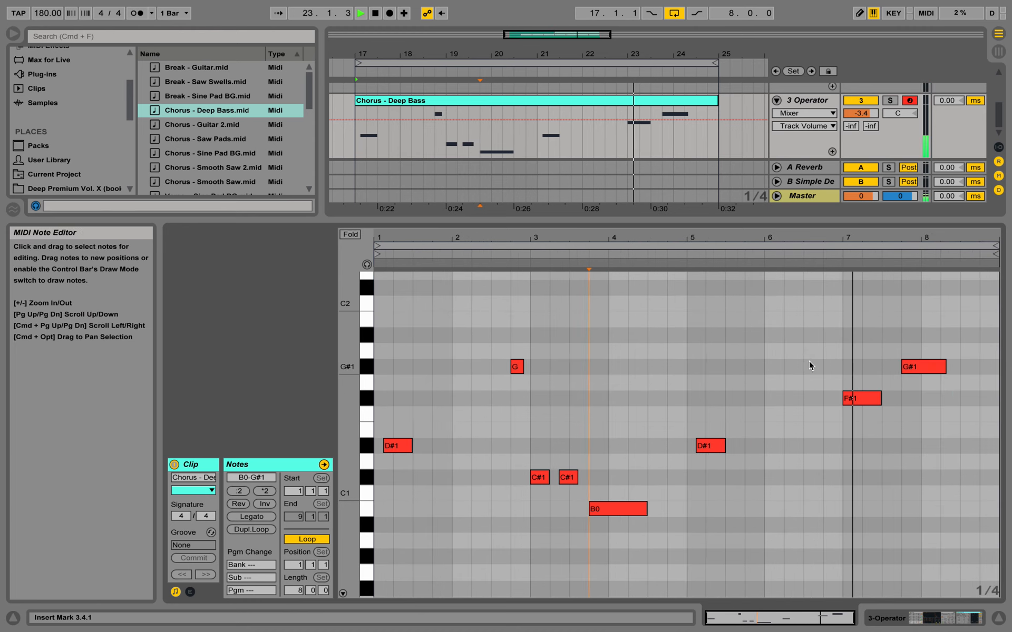
click(926, 621)
key(space)
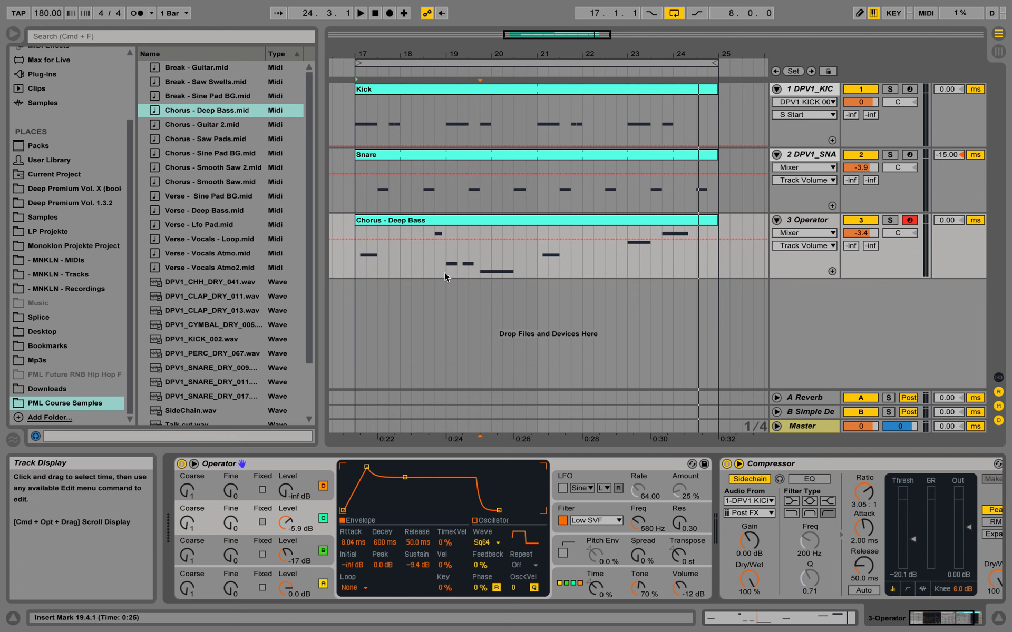
Add an EQ Eight audio effect after the Compressor on the Operator track
scroll(86, 151, up, 5)
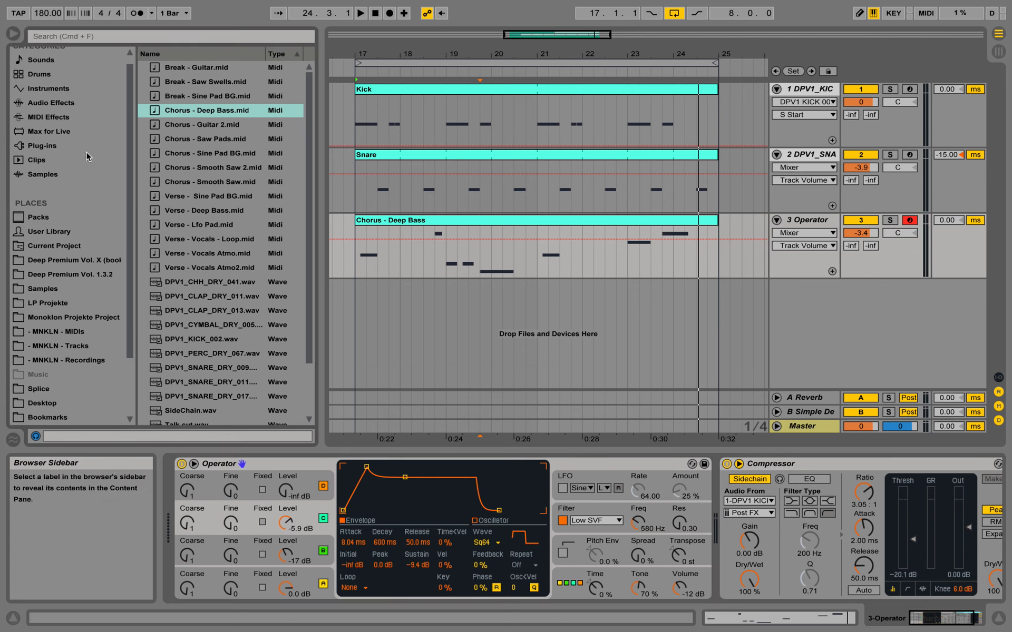
click(63, 110)
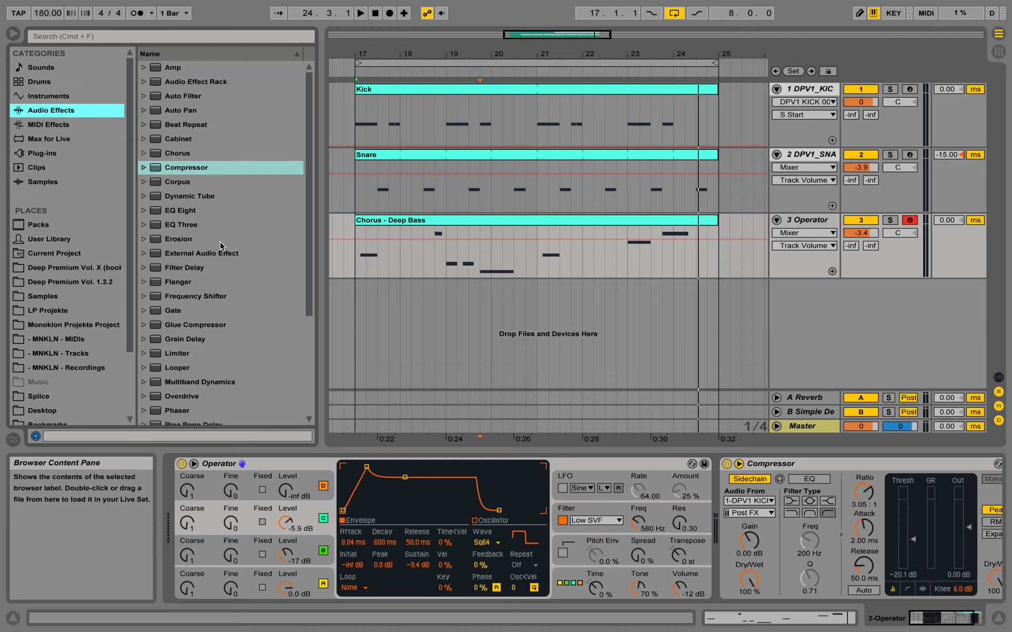
click(179, 212)
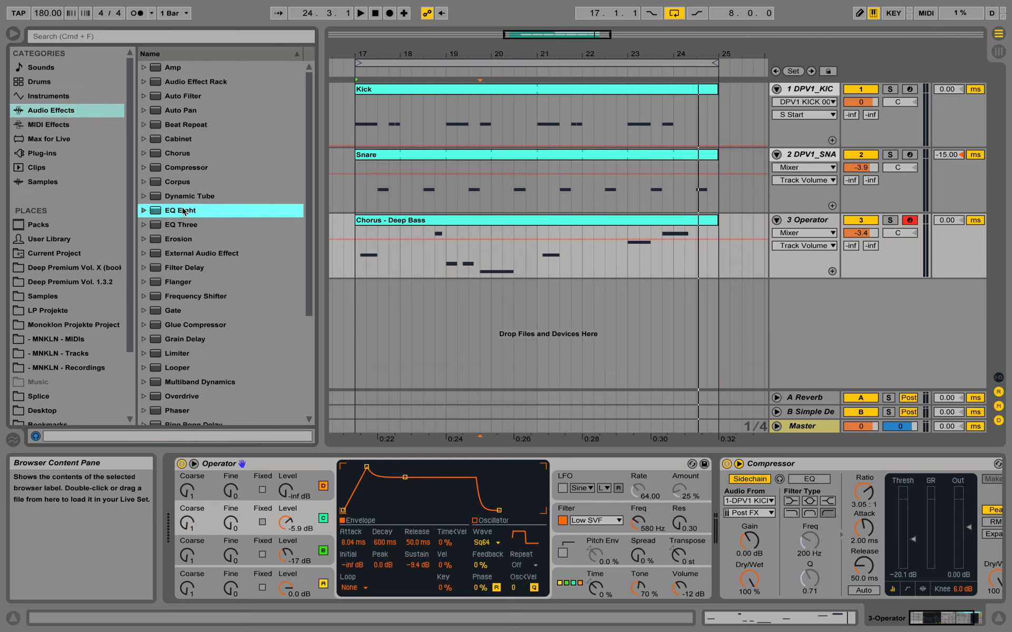
drag(182, 212, 975, 480)
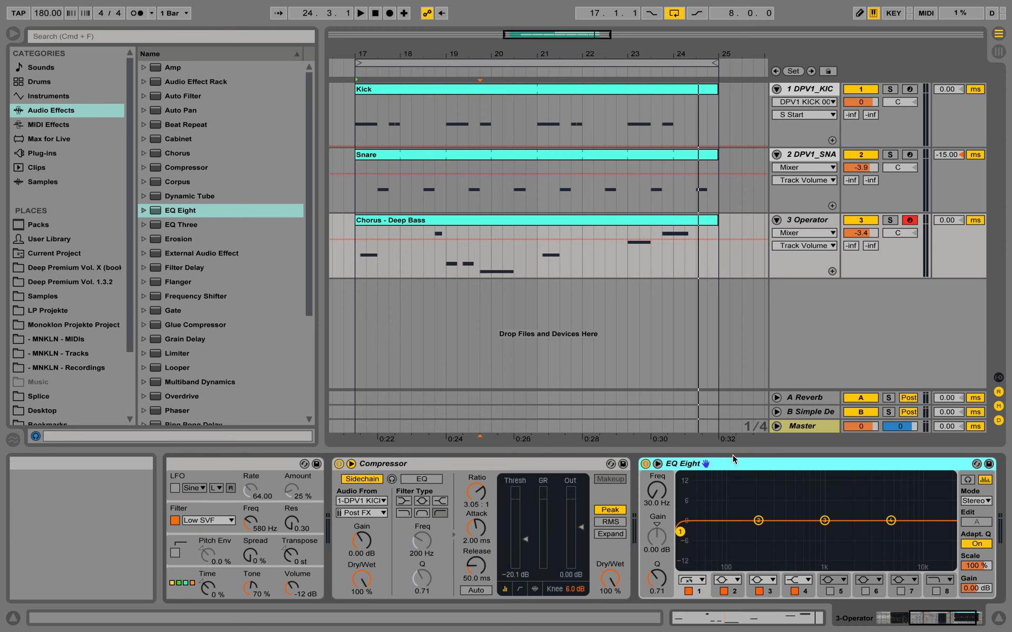
click(742, 550)
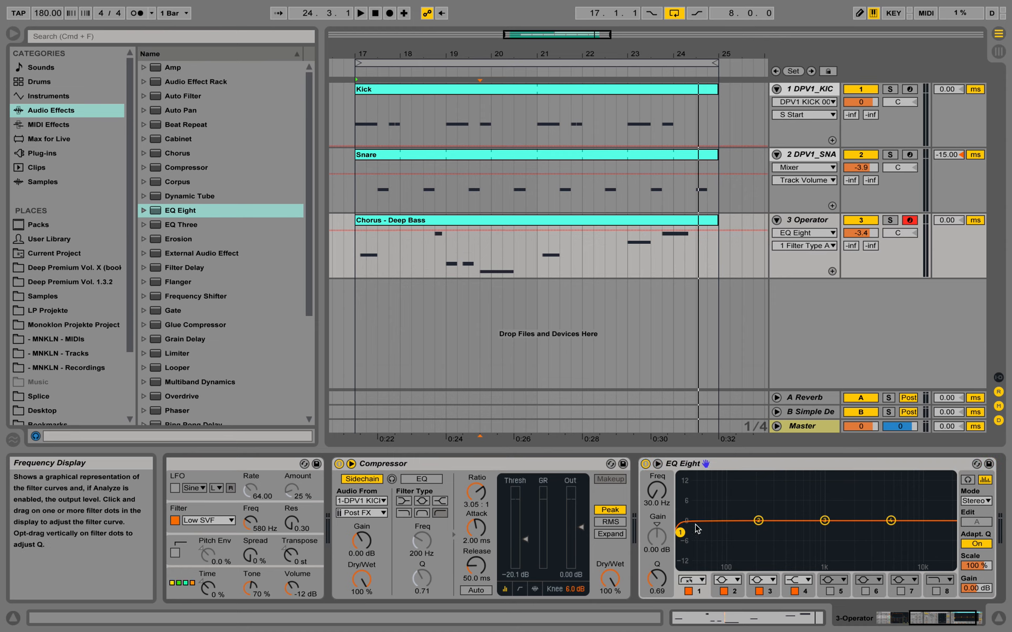
Switch EQ Eight's band 1 to the gentler low-cut filter and set it to 52.9 Hz with a Q of 0.78
click(704, 584)
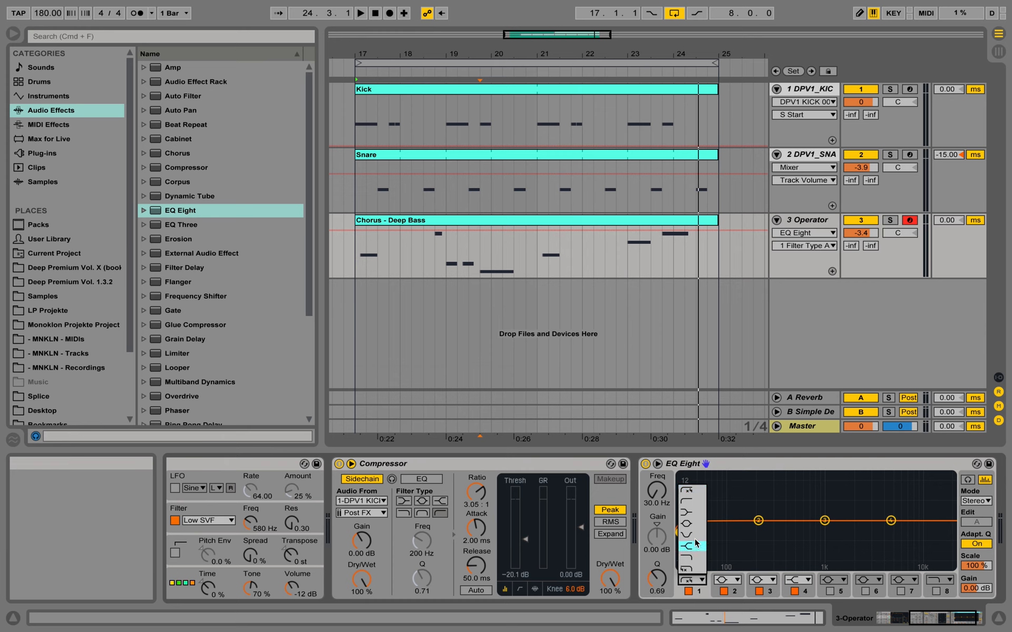
click(692, 503)
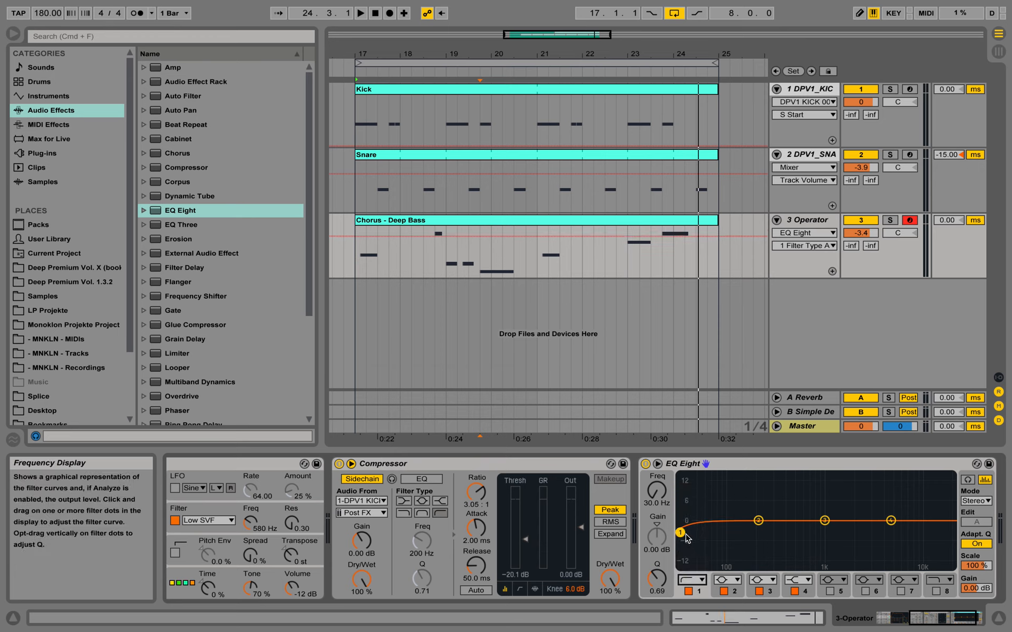
drag(686, 538, 701, 530)
drag(708, 529, 703, 530)
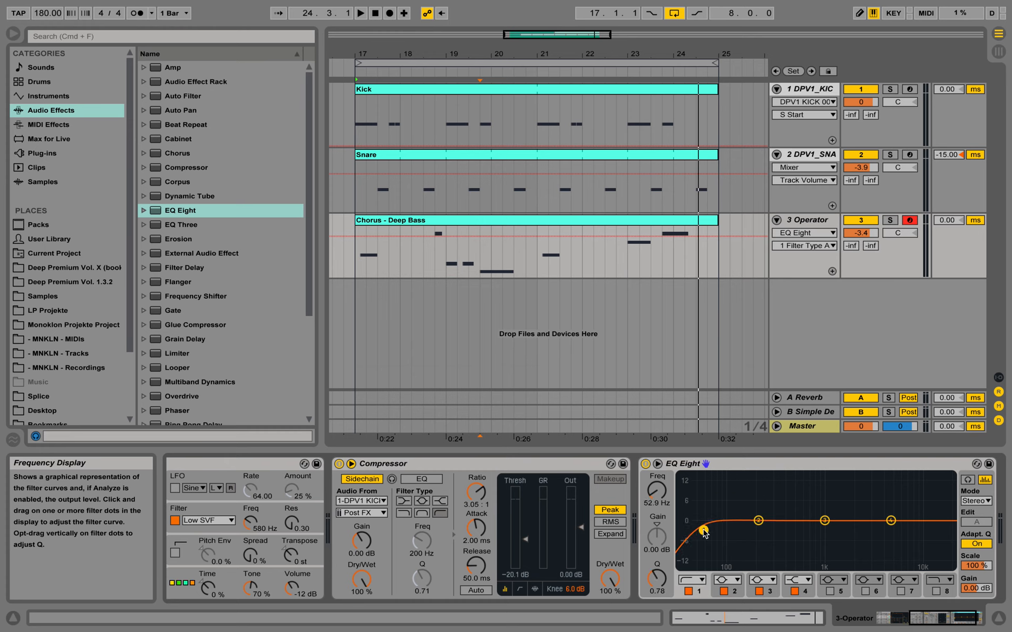
Enable EQ Eight's band 8 as a high cut at 984 Hz with a Q of 0.85, and stop playback after listening
click(937, 590)
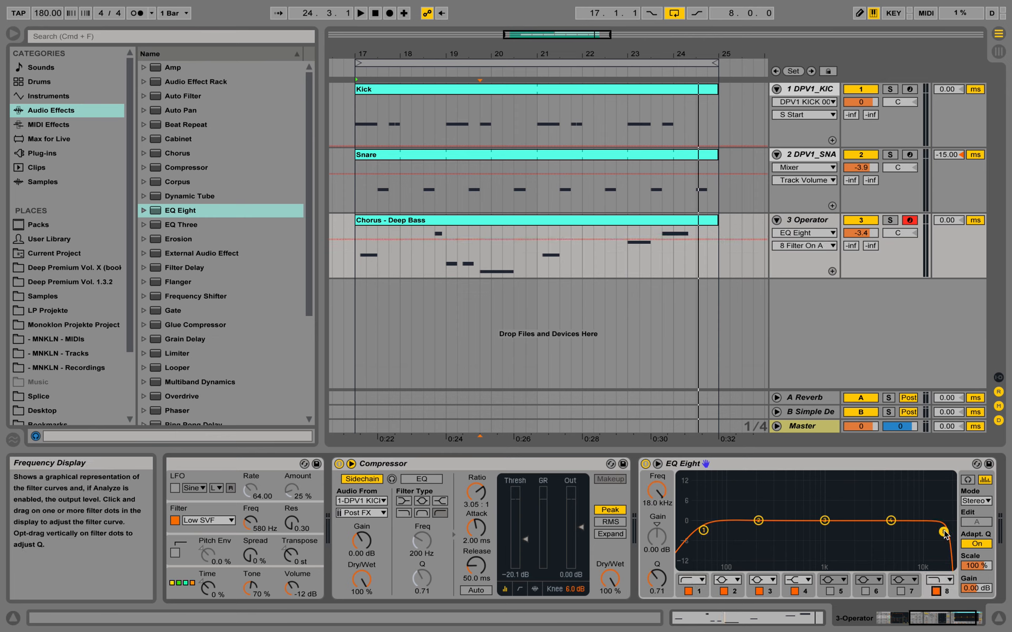
drag(943, 534, 824, 529)
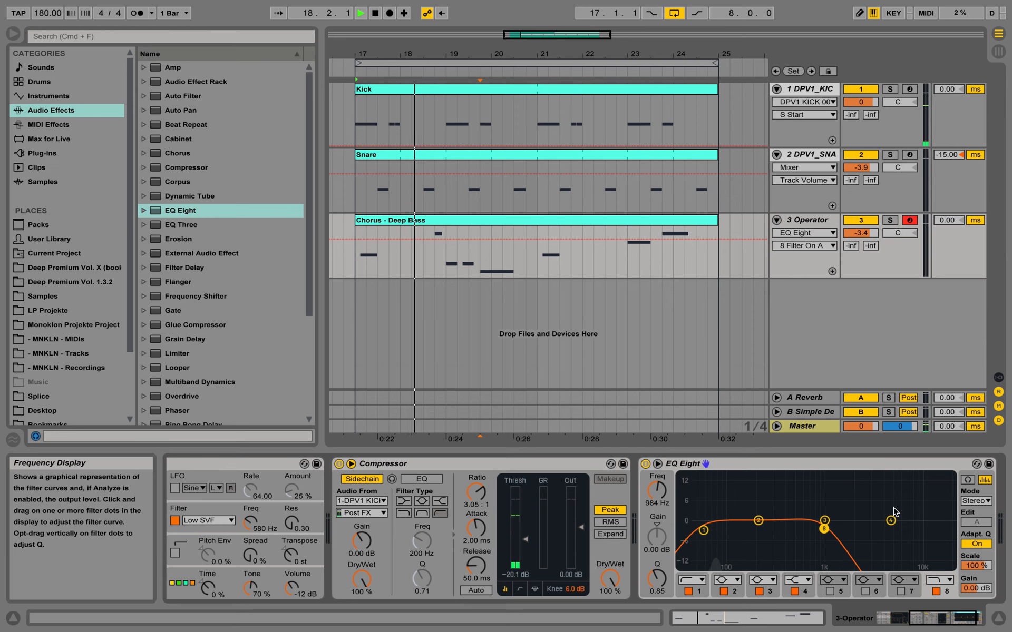
key(space)
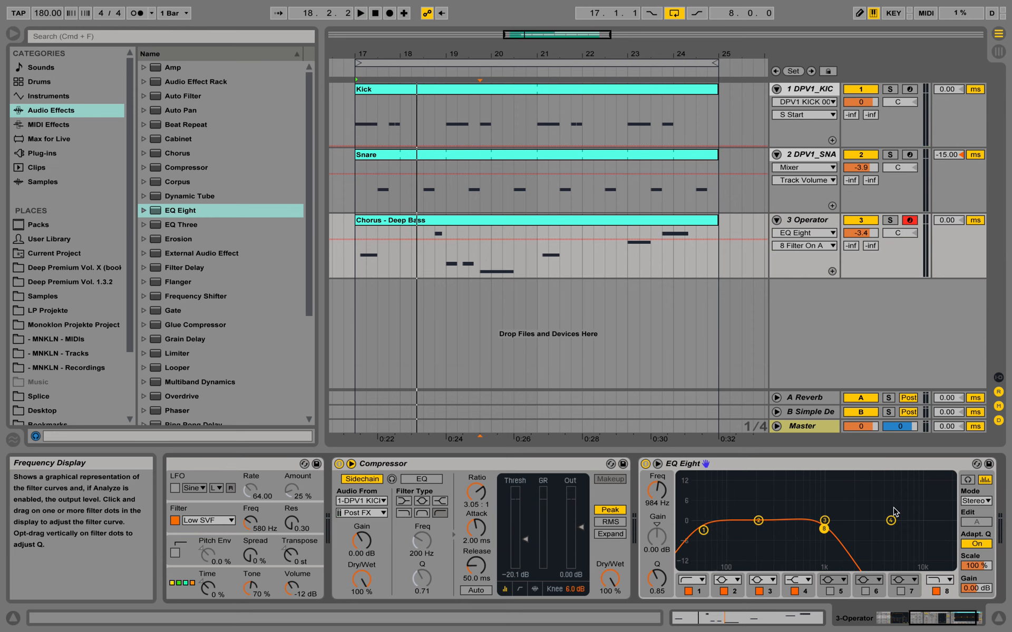